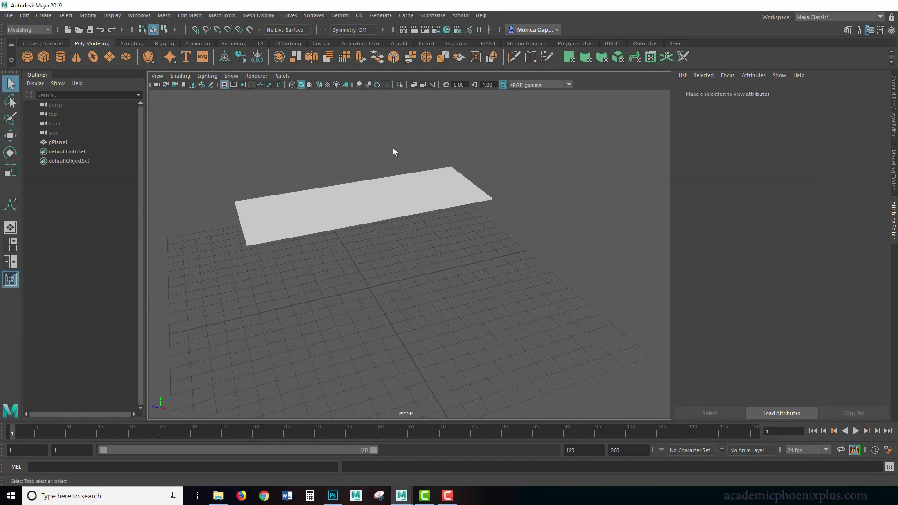
- Select pPlane1 and tumble the perspective view to look down on it
left_click_drag(393, 151, 453, 183, "alt")
left_click(453, 182)
left_click_drag(497, 243, 473, 248, "alt")
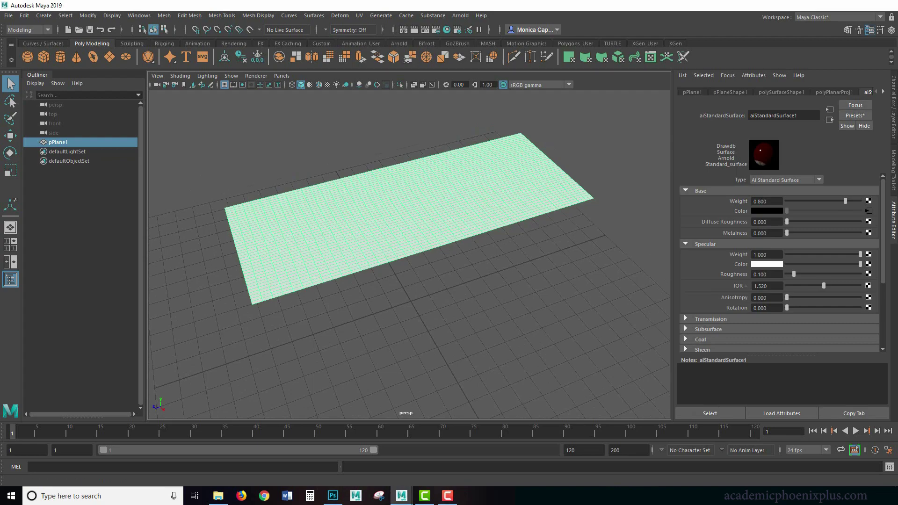
- Reselect the plane, orbit around it, and undo an accidental cylinder creation
key("ctrl+a")
left_click(693, 215)
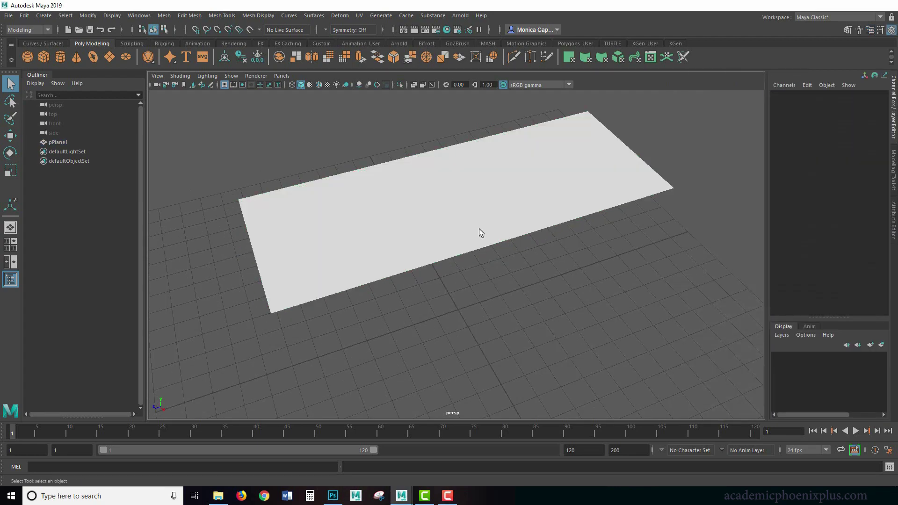
left_click(479, 229)
left_click_drag(554, 276, 533, 244, "alt")
left_click_drag(489, 168, 358, 184, "alt")
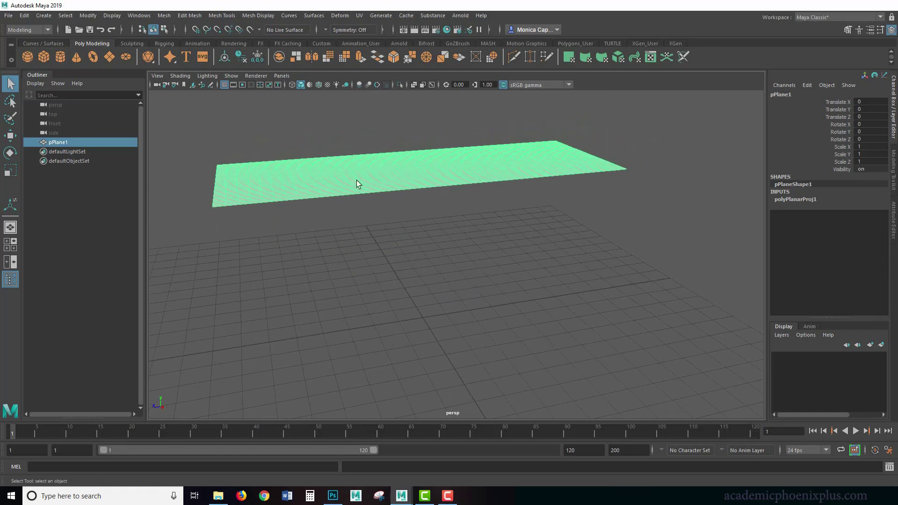
key("ctrl+z")
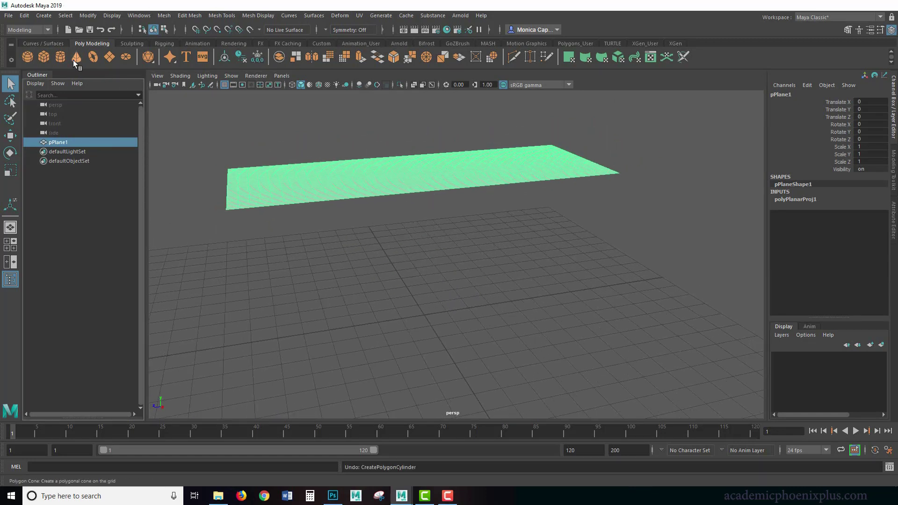
- Create a polygon cylinder, scale it thin and tall, and set Subdivisions Height to 21
left_click(60, 58)
key("r")
left_click_drag(425, 277, 459, 317, "ctrl")
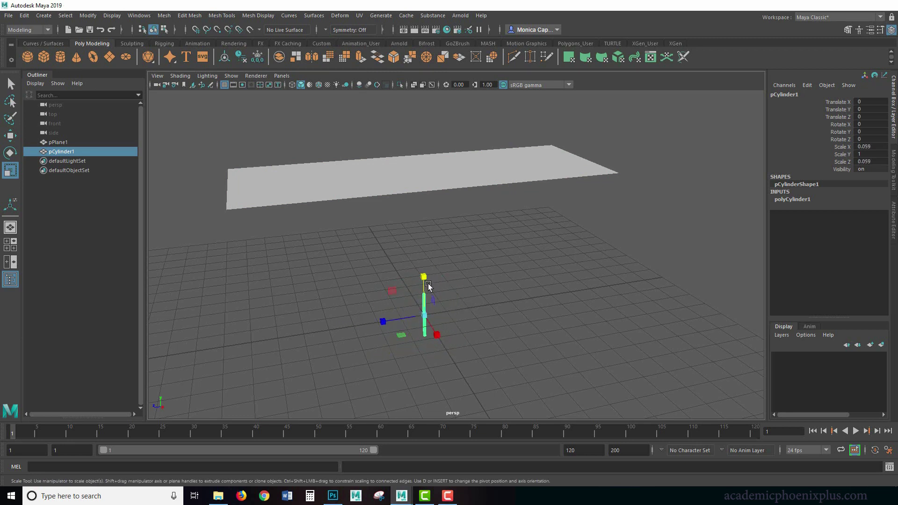
left_click_drag(424, 278, 431, 226)
left_click(803, 200)
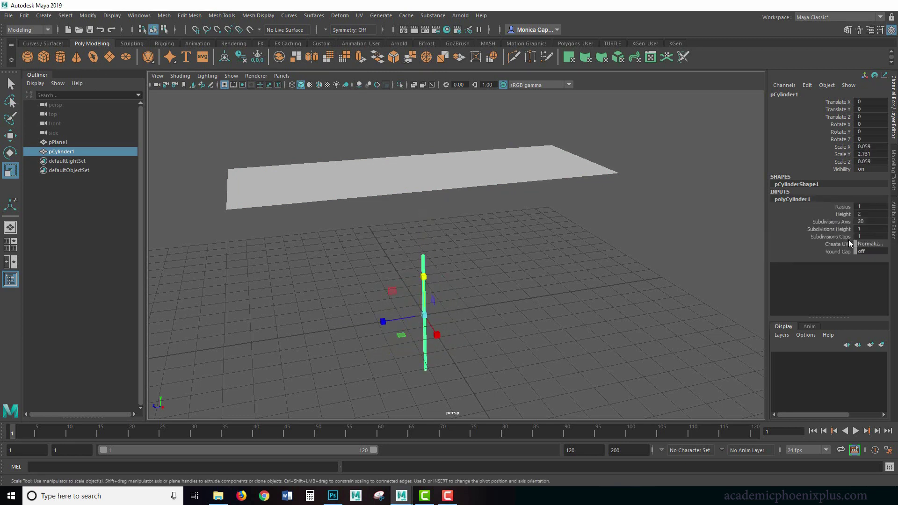
left_click(839, 229)
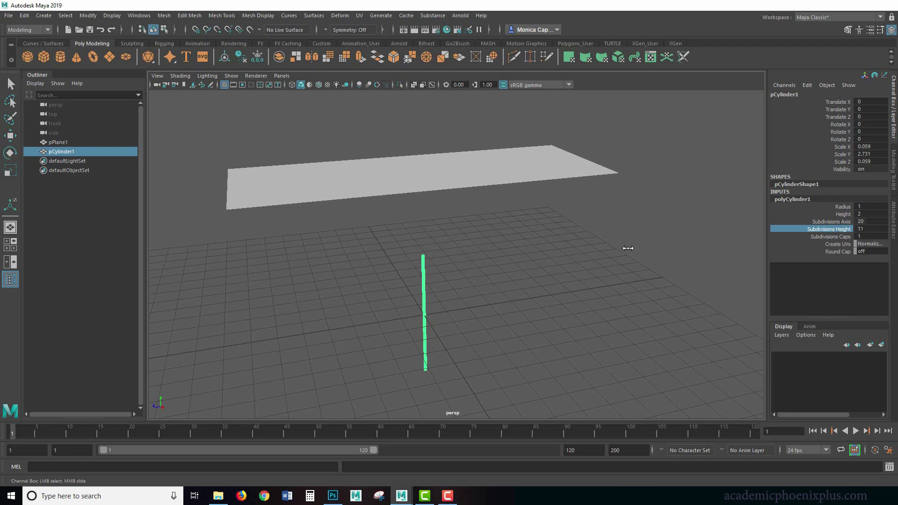
middle_click_drag(628, 248, 663, 251)
- Zoom in on the cylinder and scale the pole slightly thicker
right_click_drag(511, 287, 421, 202, "alt")
left_click_drag(539, 211, 525, 223, "alt")
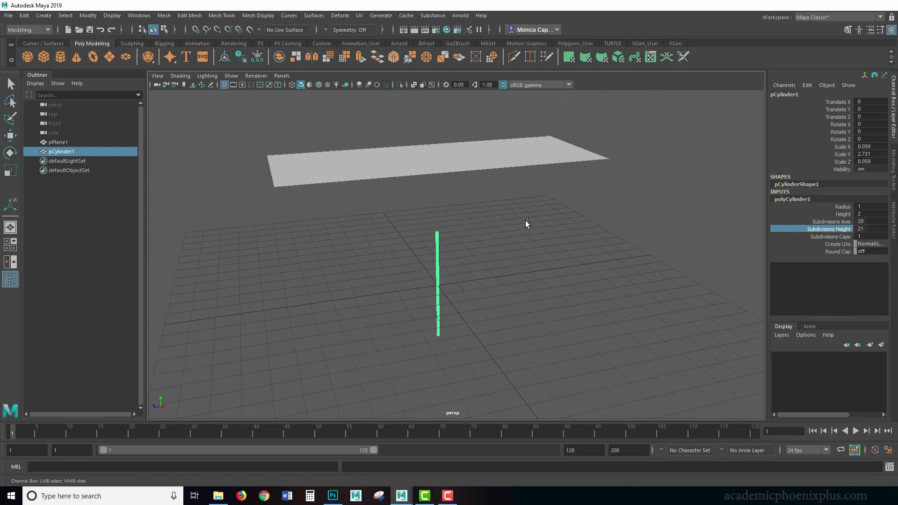
key("e")
key("r")
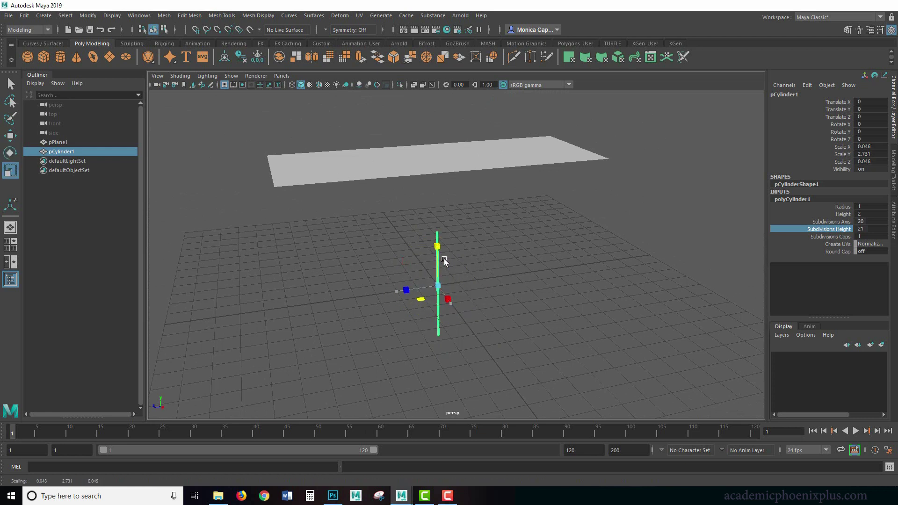
middle_click_drag(444, 259, 353, 200)
- Rotate the pole to 90 on Z and raise it to the plane's height
key("w")
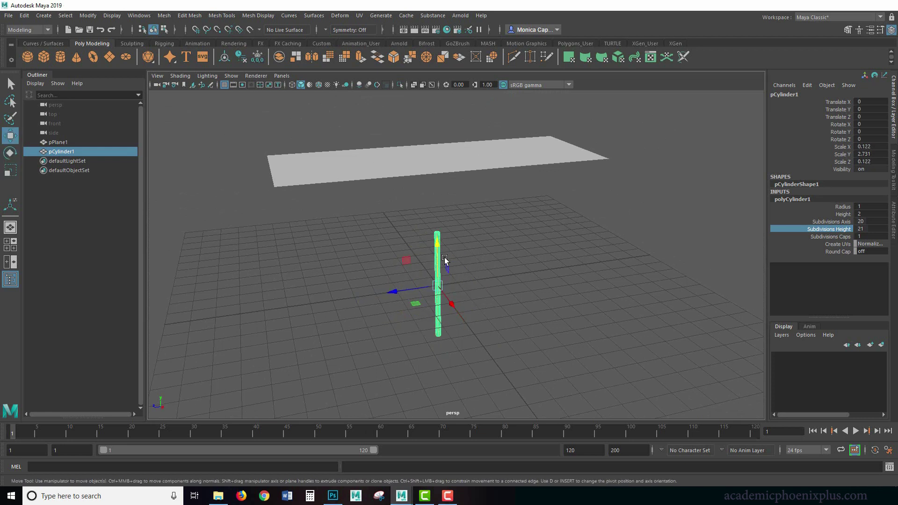
key("e")
left_click_drag(438, 253, 444, 317)
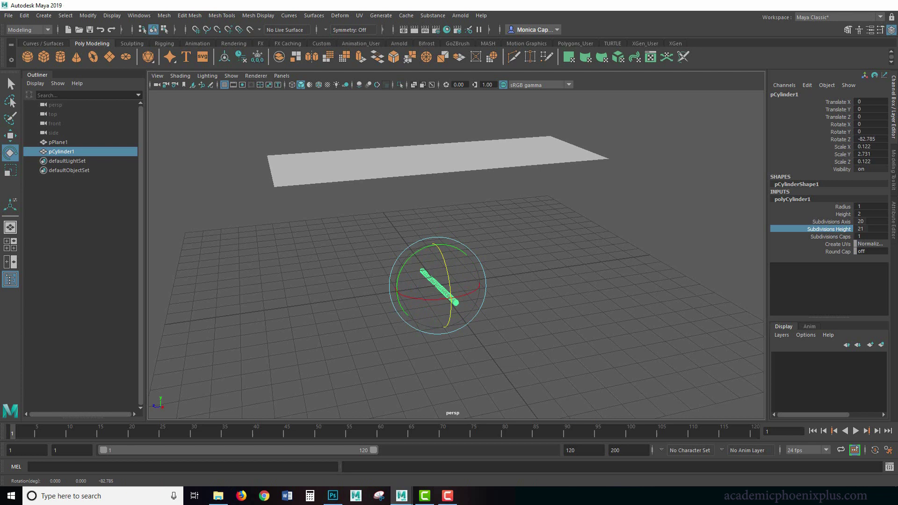
double_click(873, 140)
type("90")
key("Return")
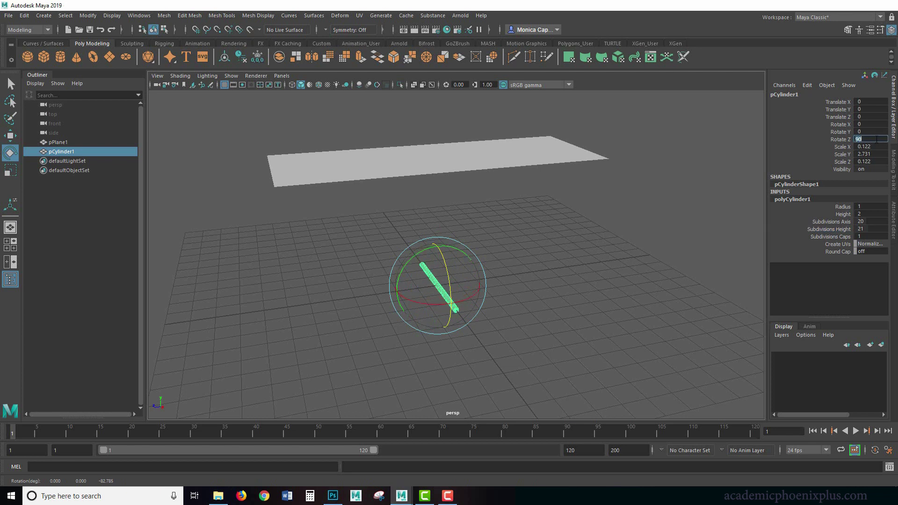
key("w")
left_click_drag(436, 264, 443, 146)
left_click_drag(397, 176, 538, 169)
- Duplicate the pole and place the copy just above the plane's far edge
key("ctrl+d")
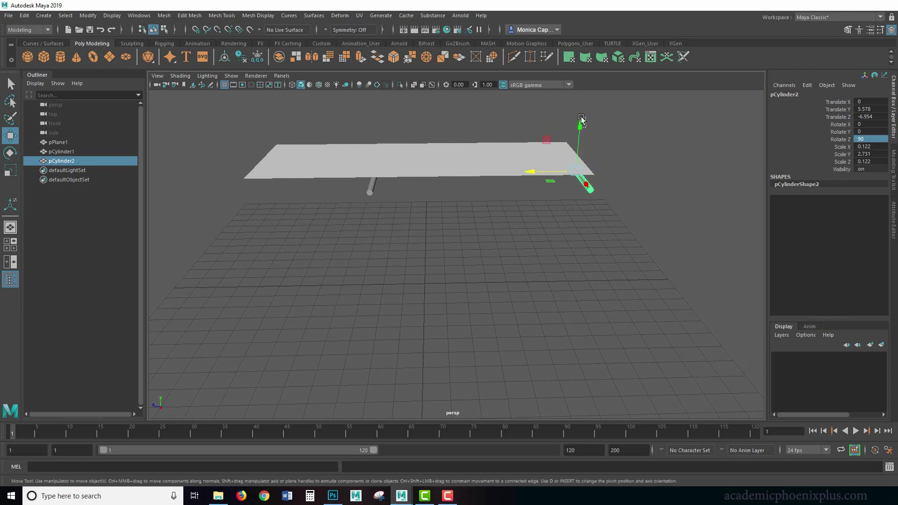
left_click(577, 140)
left_click(591, 183)
left_click_drag(581, 129, 583, 120)
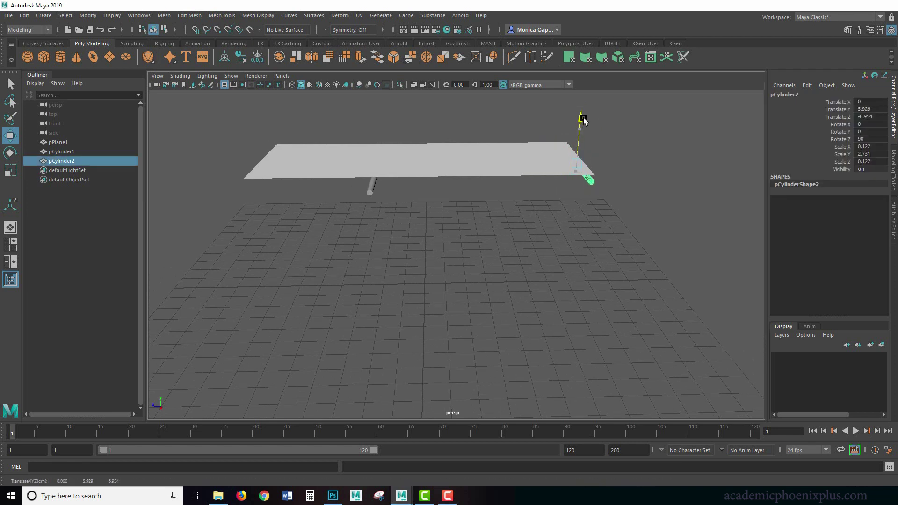
left_click_drag(533, 158, 543, 155)
- Slide the first pole under the plane, then select the plane
left_click(375, 190)
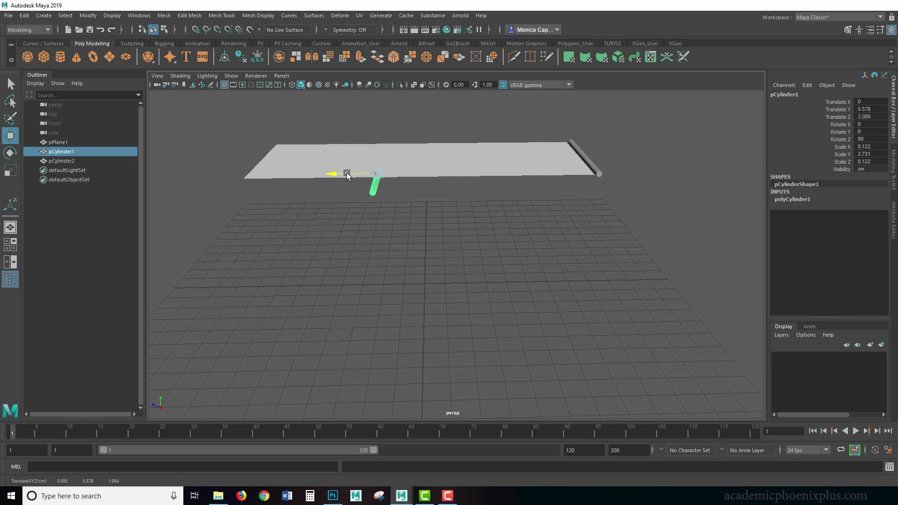
left_click_drag(345, 173, 361, 172)
left_click(352, 223)
left_click(487, 167)
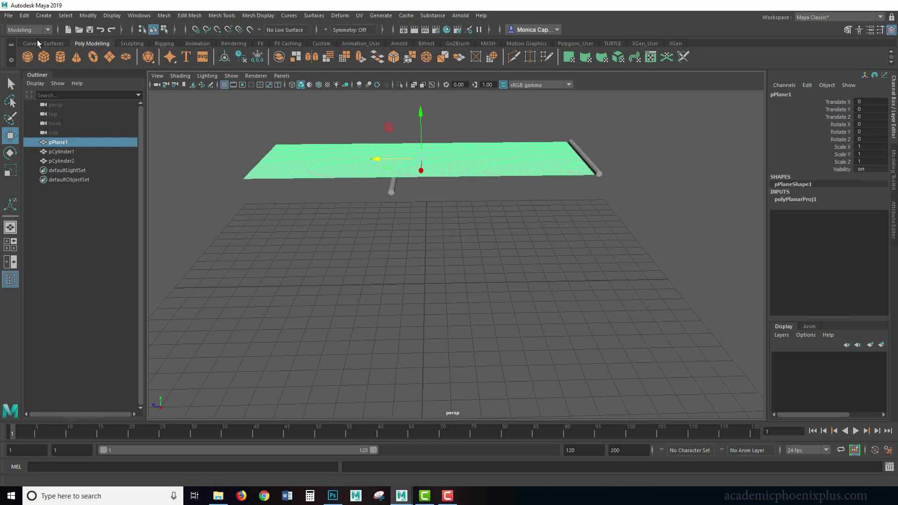
- Switch to the FX menu set and turn the plane into an nCloth
left_click(46, 30)
left_click(28, 70)
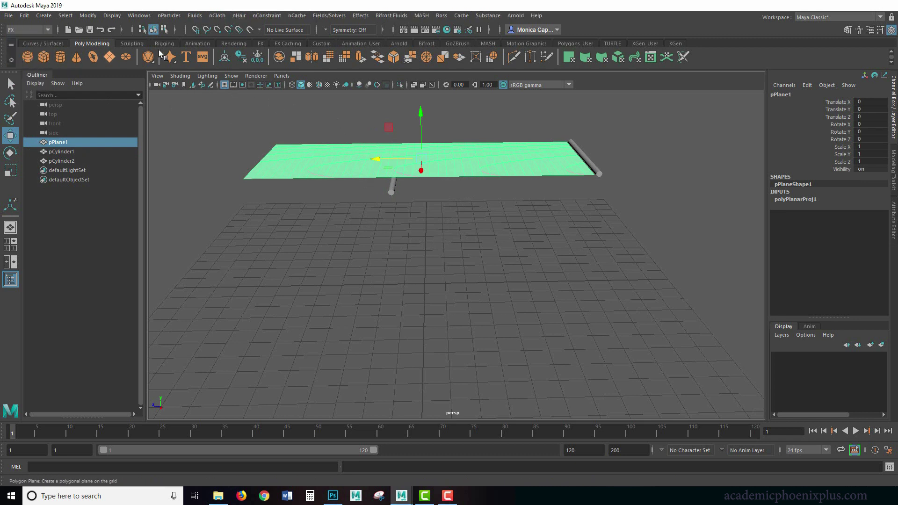
left_click(219, 16)
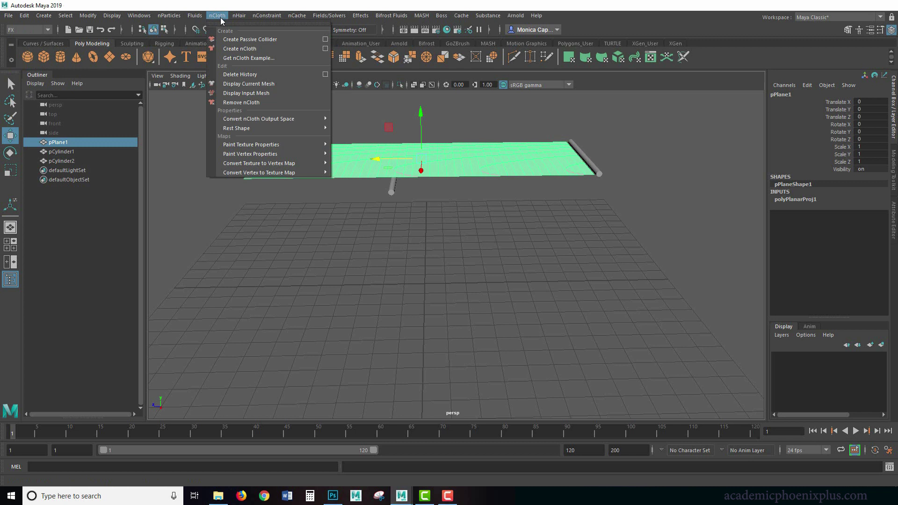
left_click(244, 49)
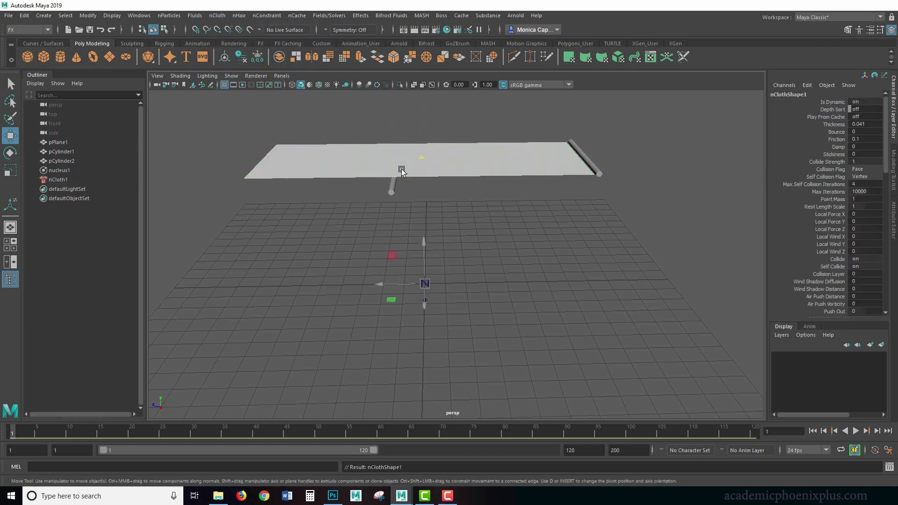
- Check the nucleus1 and nCloth1 nodes and play the simulation to watch the cloth fall
left_click(484, 175)
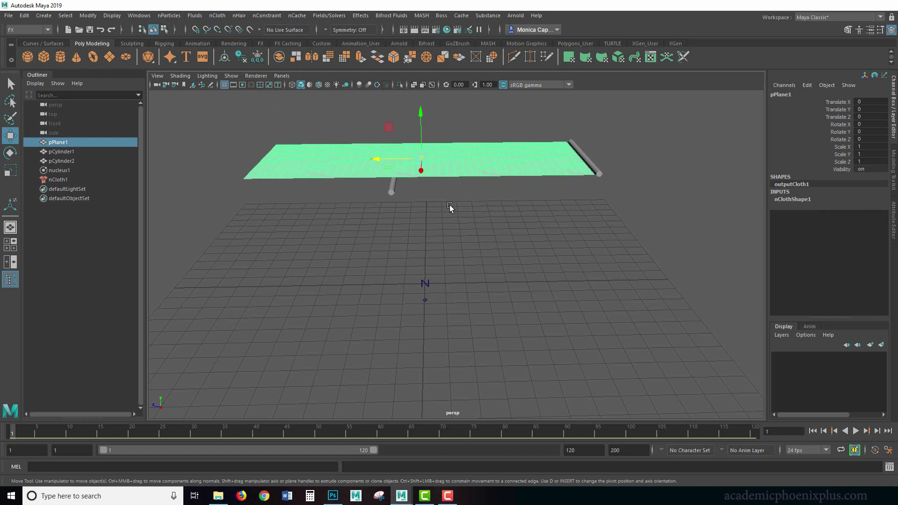
left_click(60, 171)
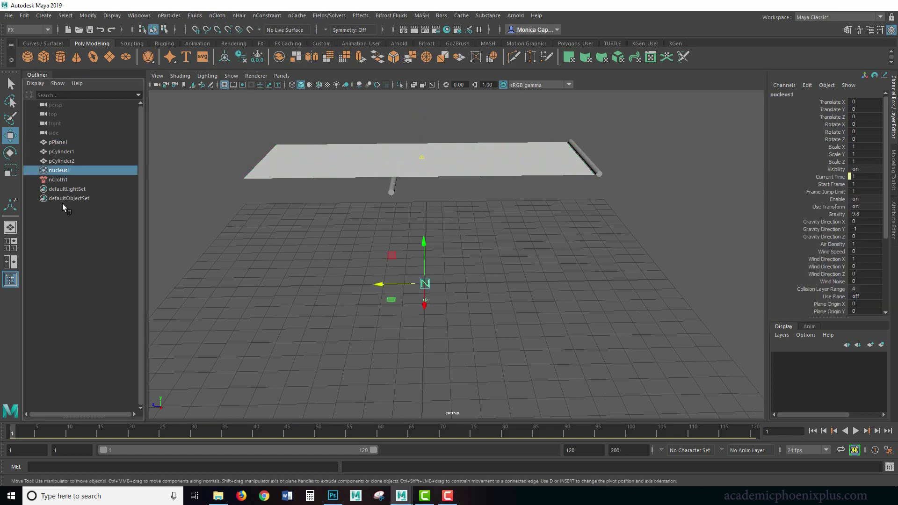
left_click(68, 181)
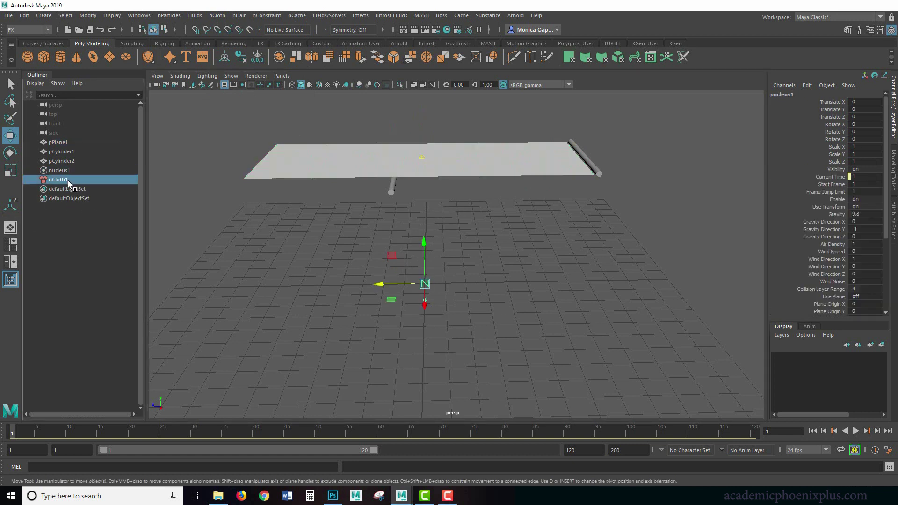
left_click(855, 432)
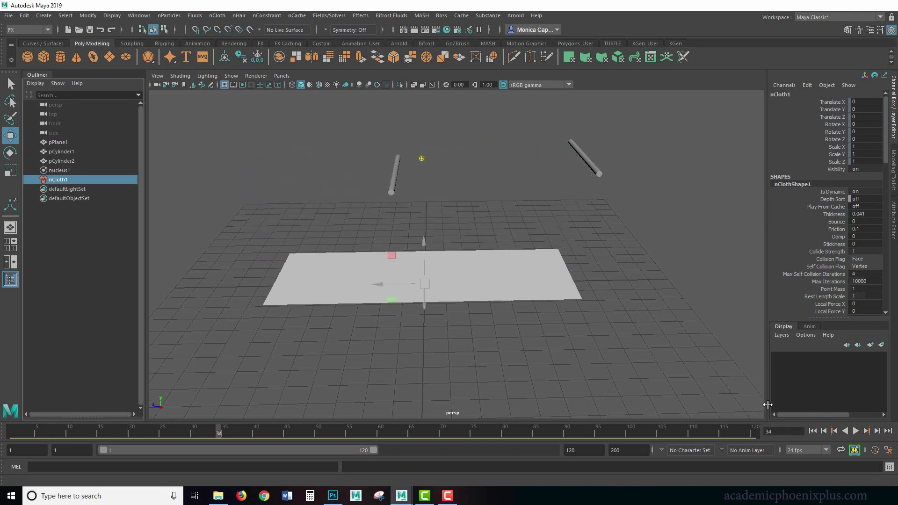
- Select the two poles and rewind the simulation to frame 1
left_click(393, 191)
left_click(594, 171)
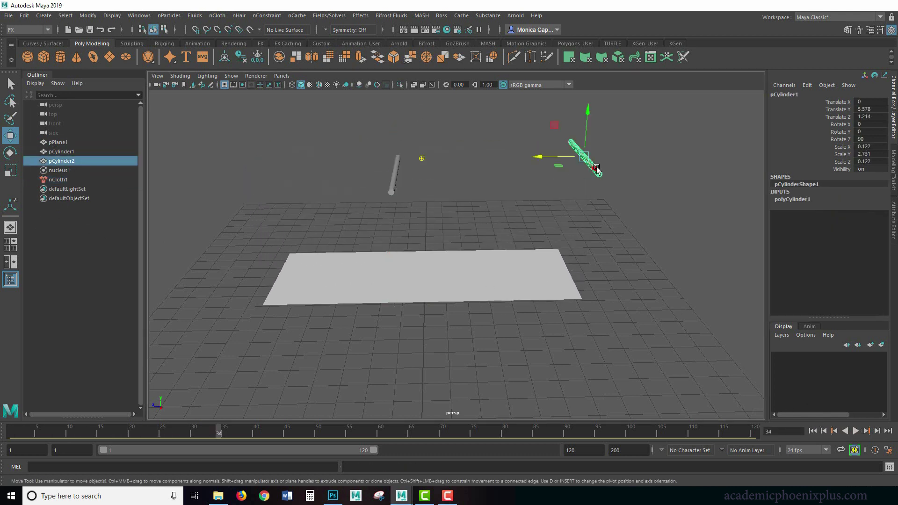
left_click(813, 432)
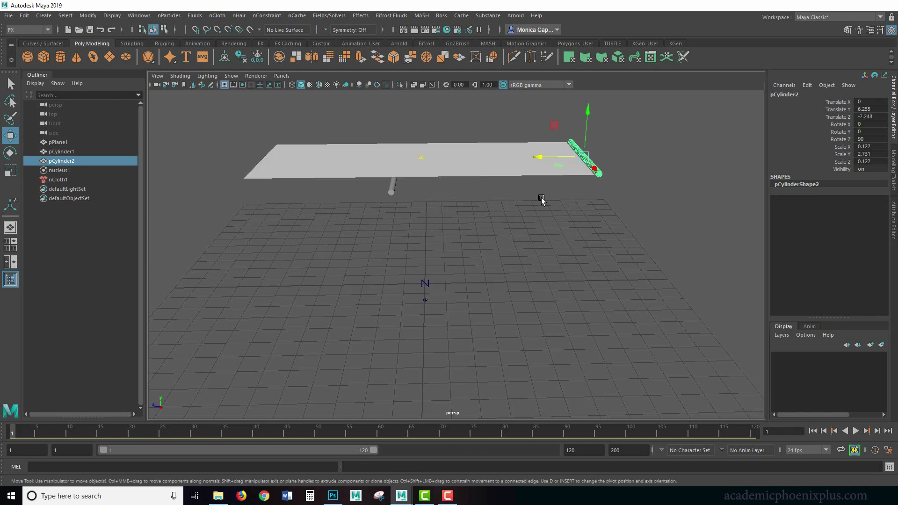
- Make both poles passive colliders, play the drape, and reset to frame 1
left_click(393, 188)
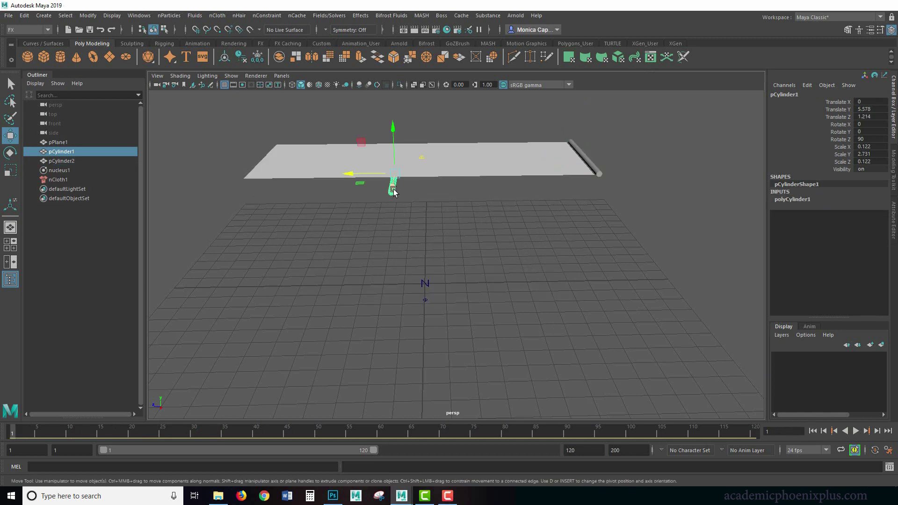
left_click(217, 17)
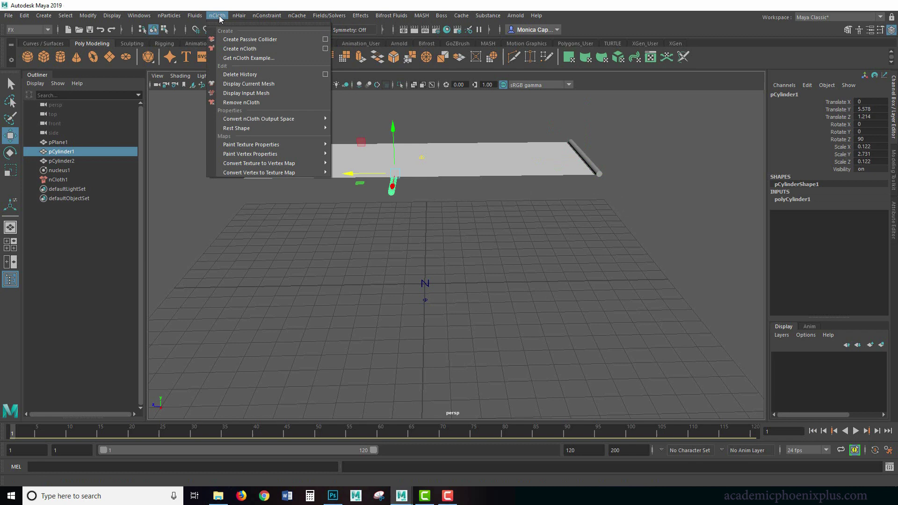
left_click(240, 40)
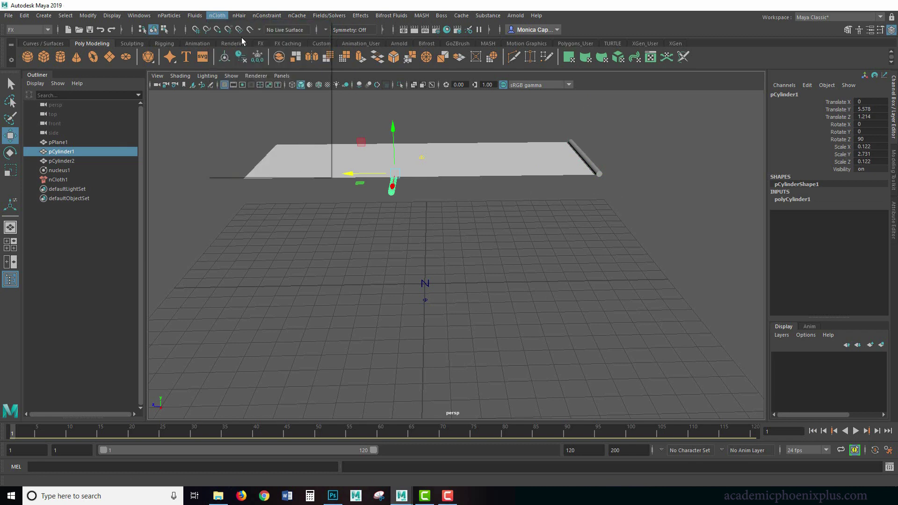
left_click(599, 172)
left_click(217, 15)
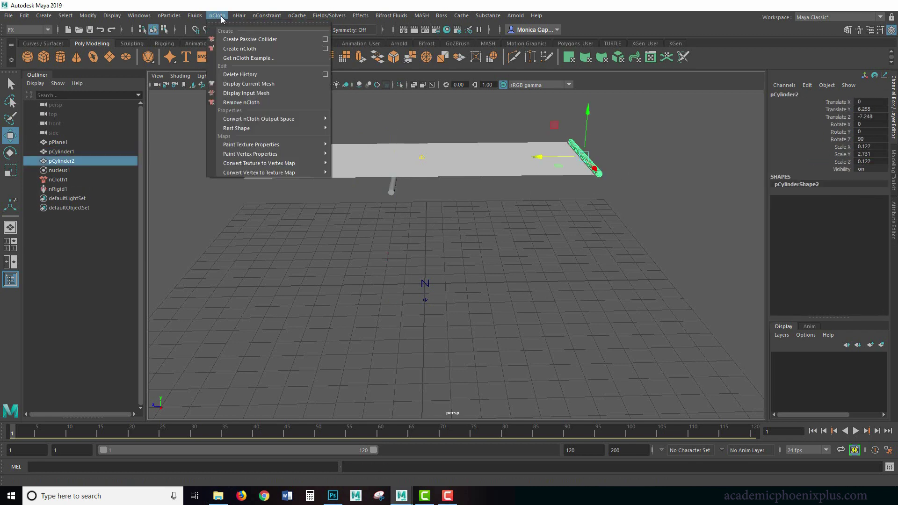
left_click(251, 40)
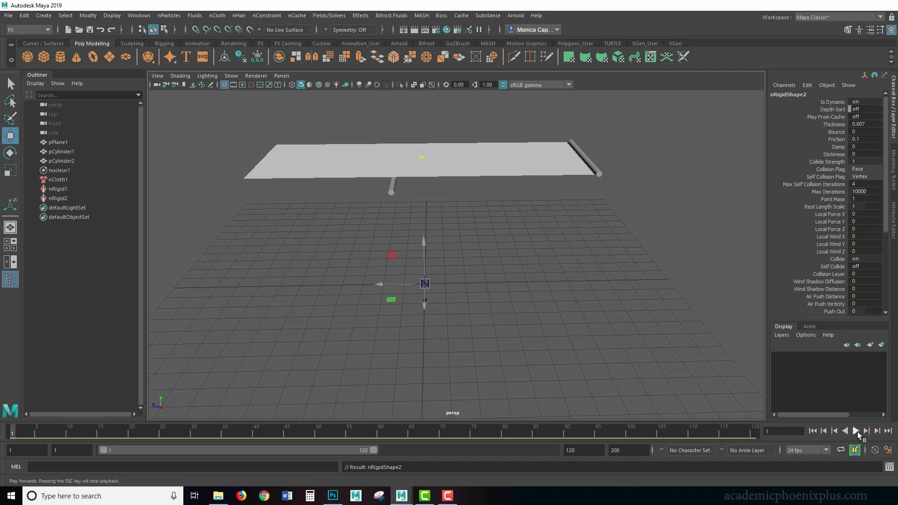
left_click(858, 431)
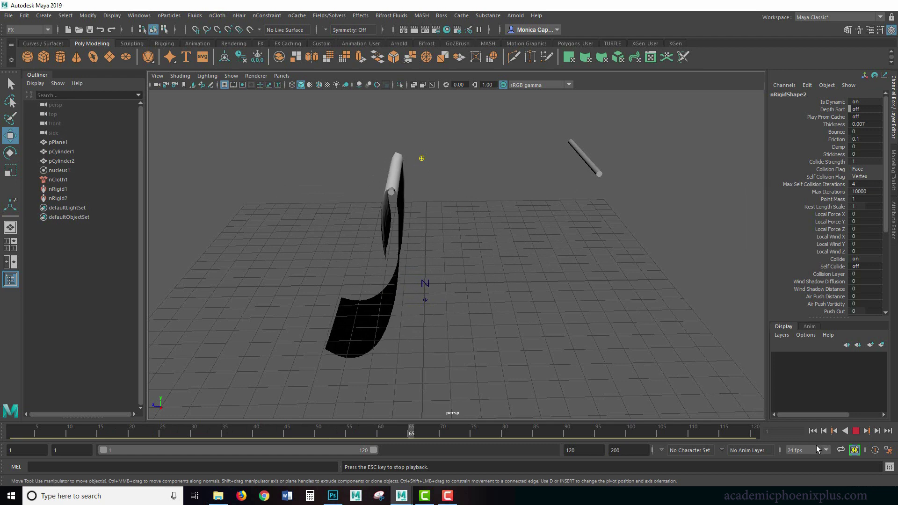
left_click(813, 431)
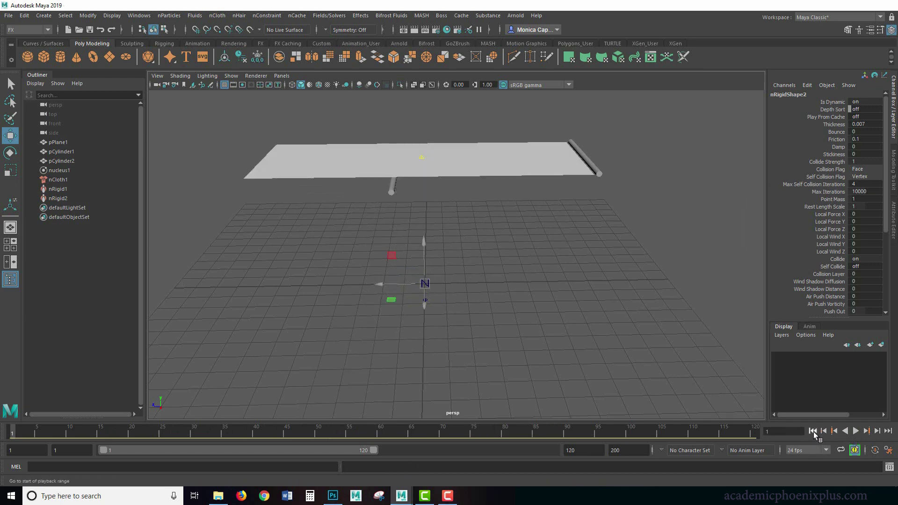
- Select the cloth plane and frame it from above, close to the pole
left_click_drag(496, 132, 572, 176, "alt")
left_click(571, 176)
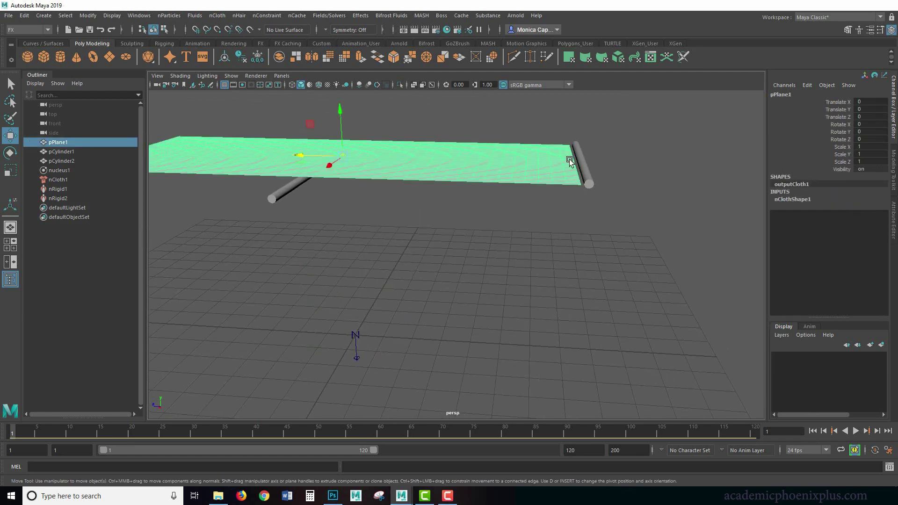
right_click_drag(575, 150, 458, 176, "alt")
left_click_drag(457, 176, 462, 153, "alt")
- Select the plane's edge vertices beside the pole, plus pCylinder2, for constraining
right_click(463, 153)
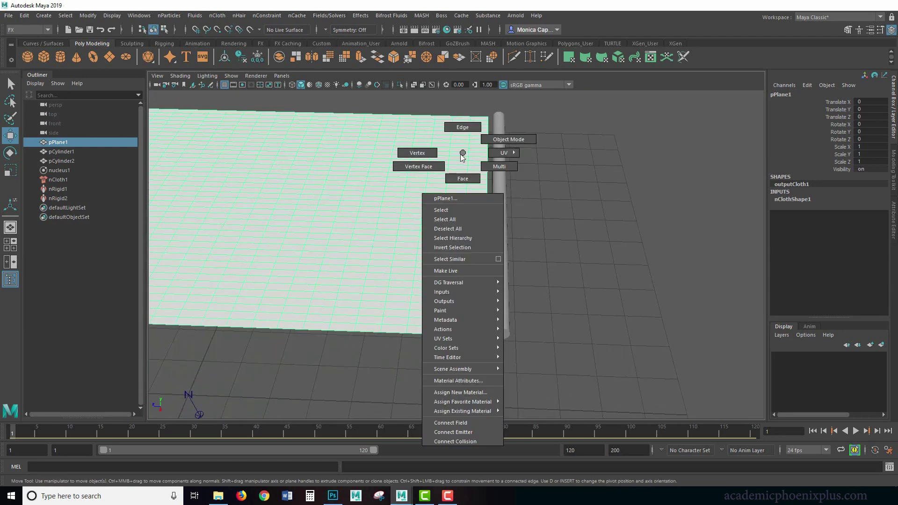
left_click(429, 154)
left_click_drag(530, 364, 503, 174)
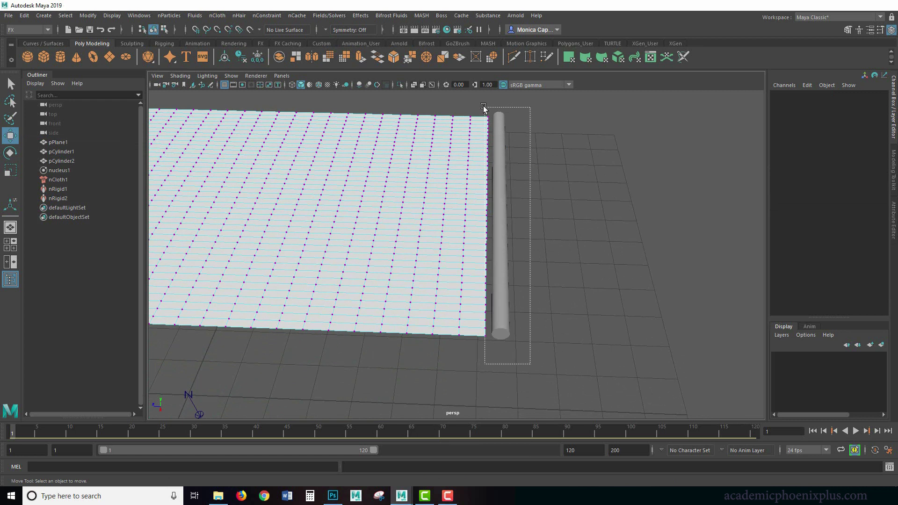
left_click_drag(481, 109, 482, 110)
left_click(497, 277, "shift")
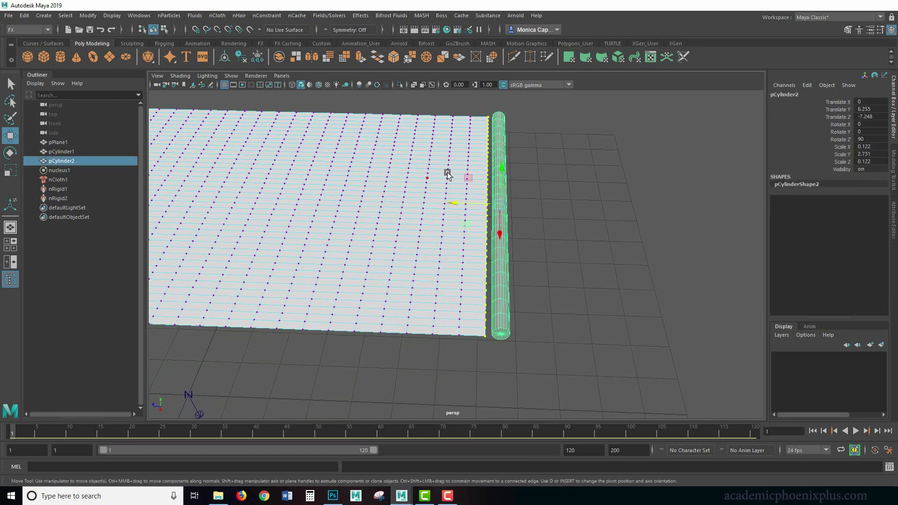
left_click(271, 17)
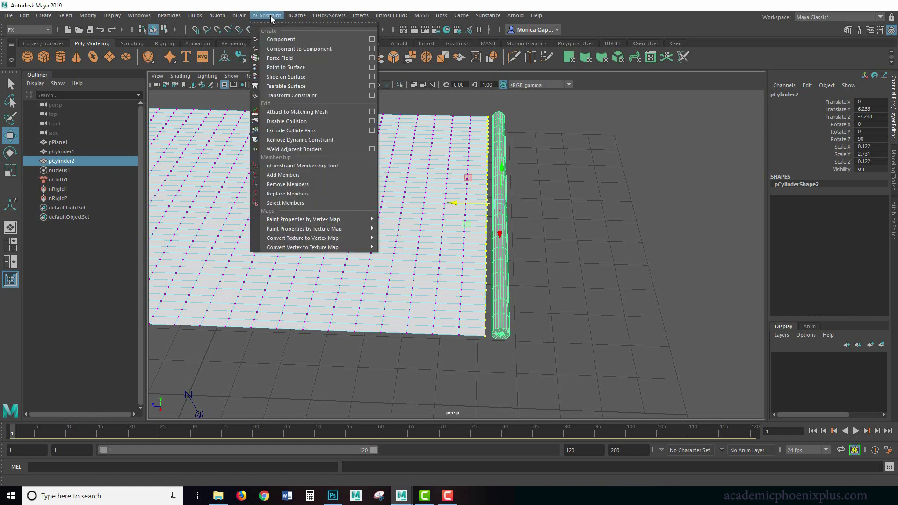
- Apply a Point to Surface constraint and inspect the pinned edge on the pole
left_click(308, 68)
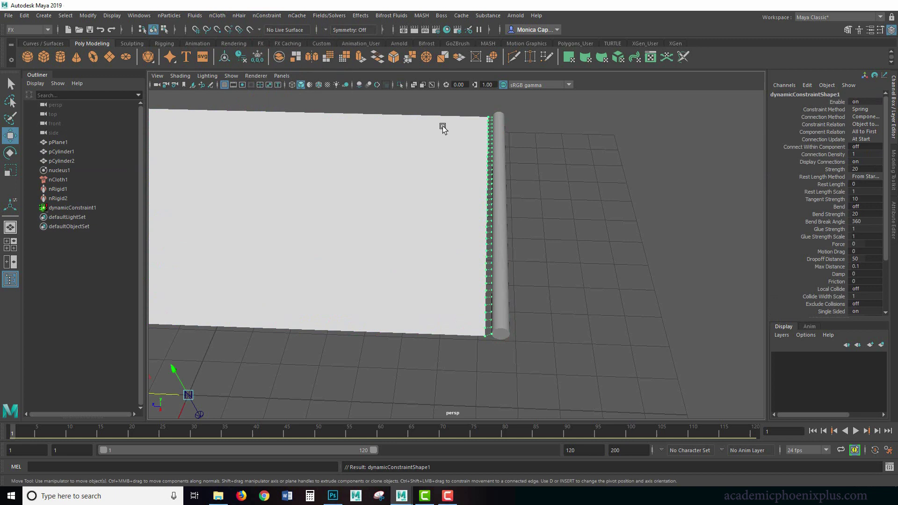
scroll(550, 227, "up", 5)
left_click_drag(680, 279, 577, 234, "alt")
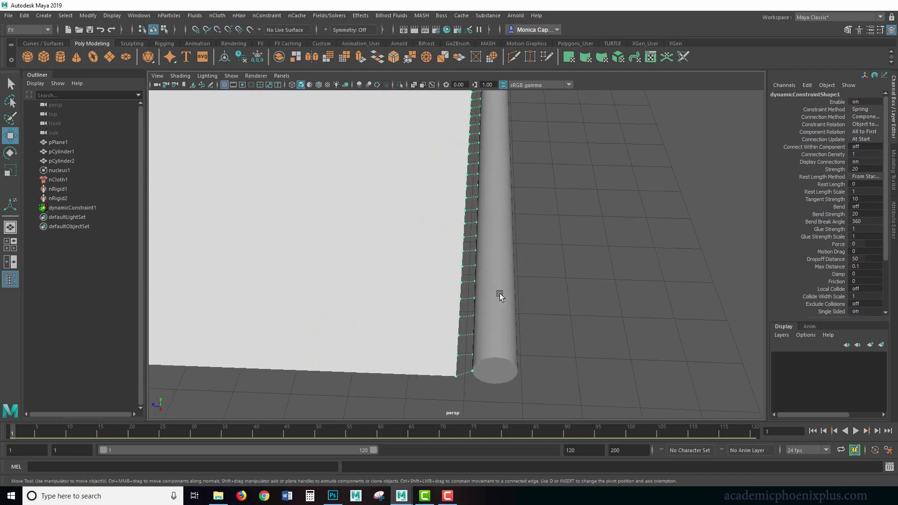
scroll(381, 195, "down", 5)
left_click_drag(381, 194, 550, 308, "alt")
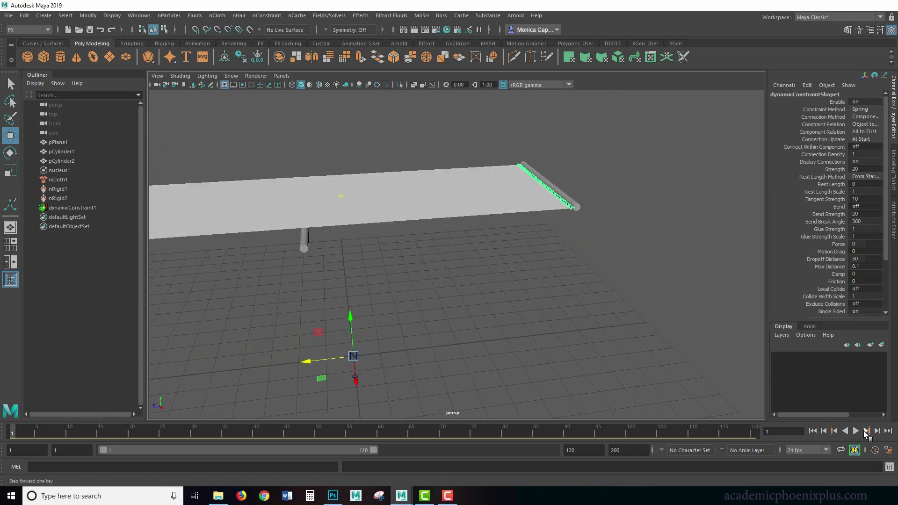
- Play the simulation, then set the end frame to 300
left_click(856, 430)
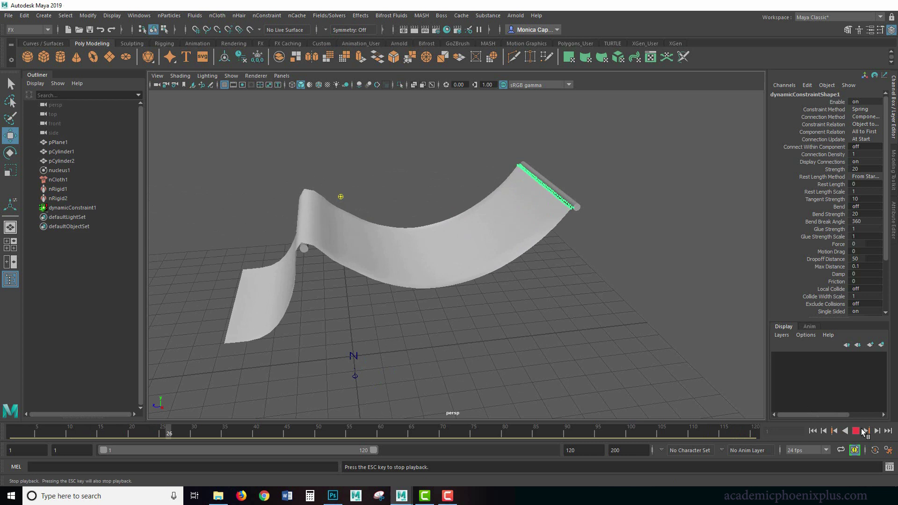
key("Escape")
left_click(584, 450)
type("300")
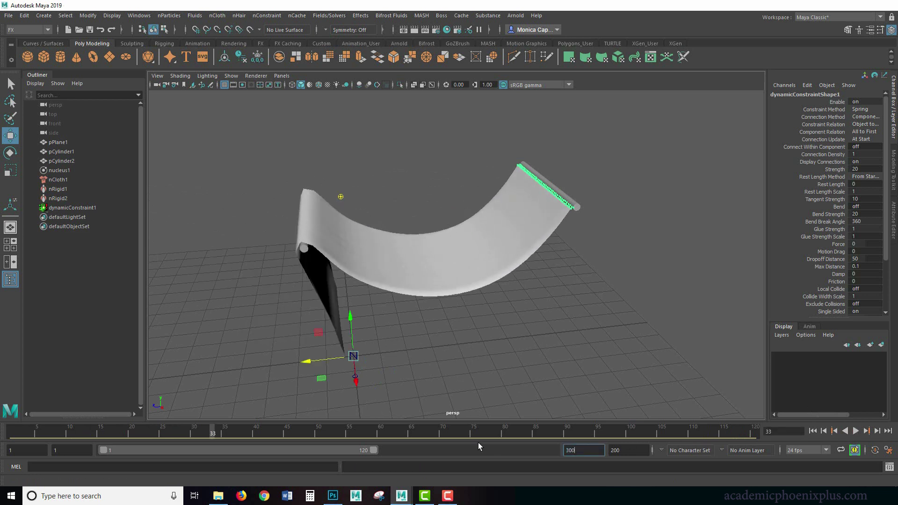
key("Return")
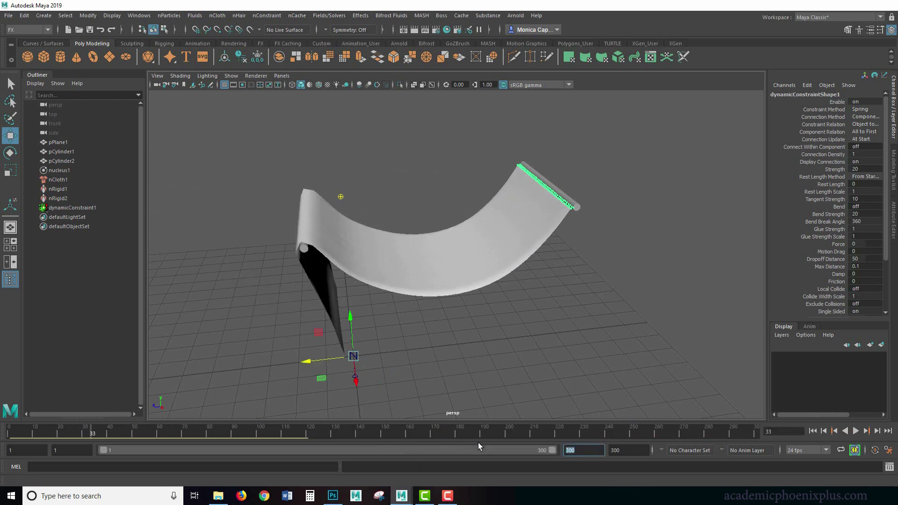
- Replay the cloth hanging from the pole, then rewind to frame 1
left_click(855, 431)
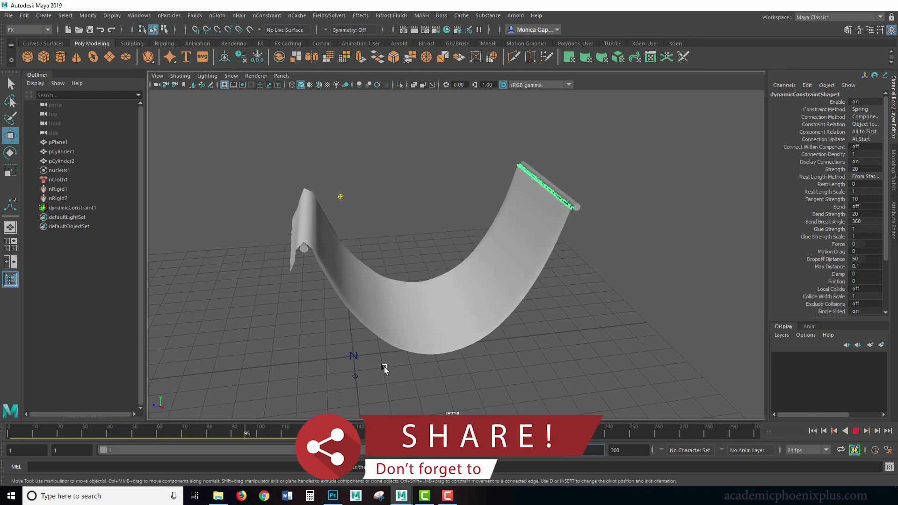
middle_click_drag(579, 303, 622, 245, "alt")
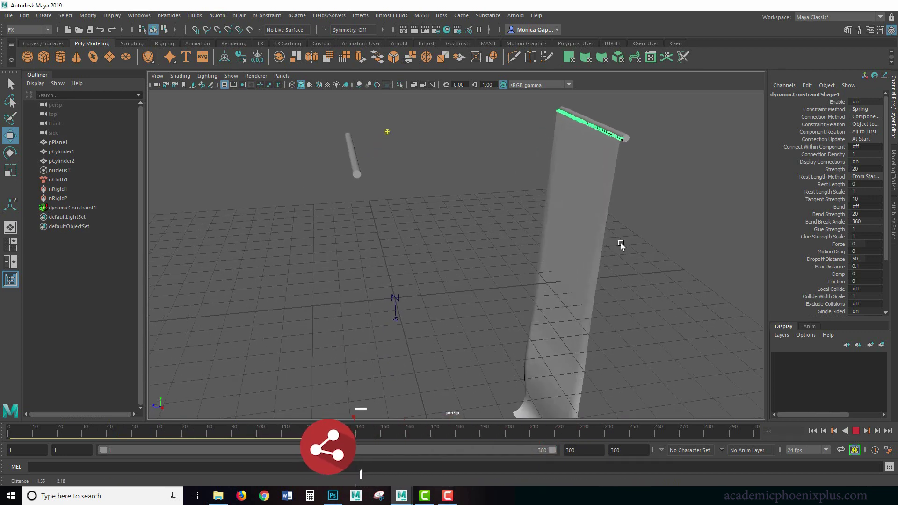
left_click_drag(621, 243, 648, 276, "alt")
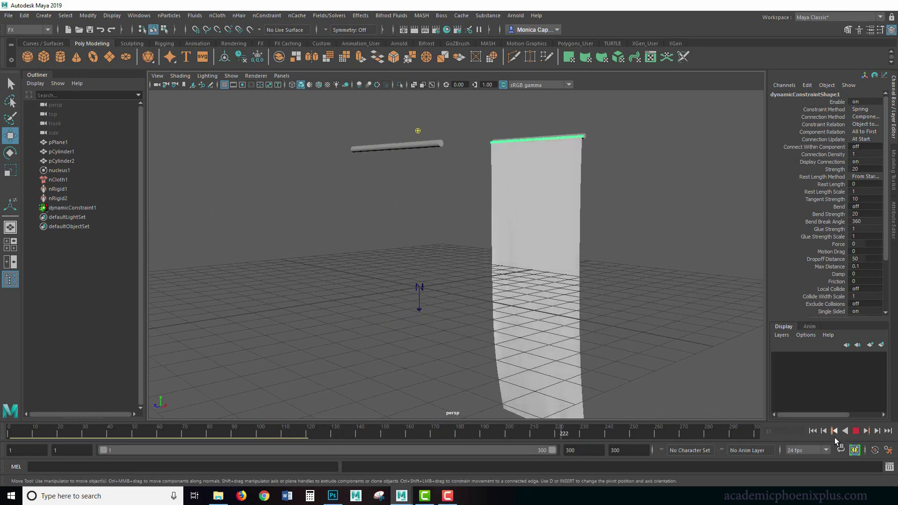
left_click(856, 431)
left_click_drag(572, 280, 601, 278, "alt")
left_click(819, 434)
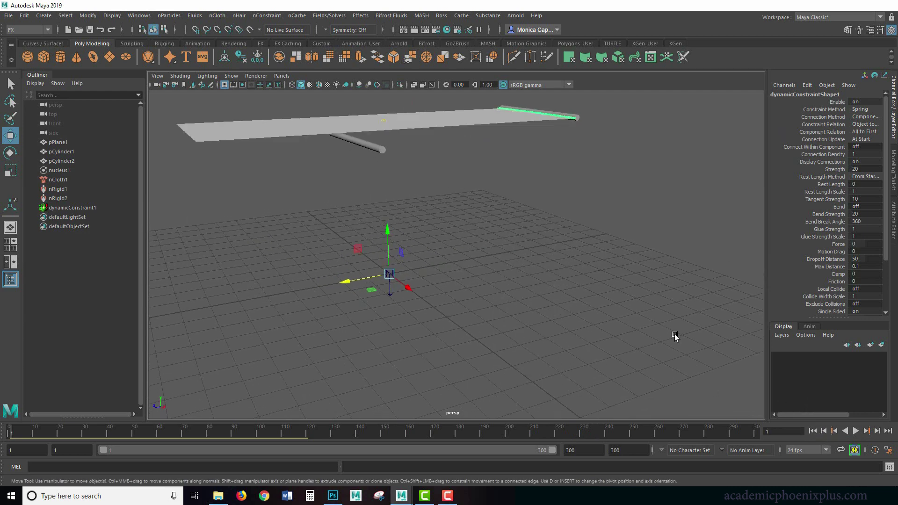
left_click(382, 152)
- Slide pCylinder1 under the plane and set its nRigidShape1 Friction to 100
left_click_drag(313, 144, 368, 139)
left_click_drag(499, 145, 481, 221, "alt")
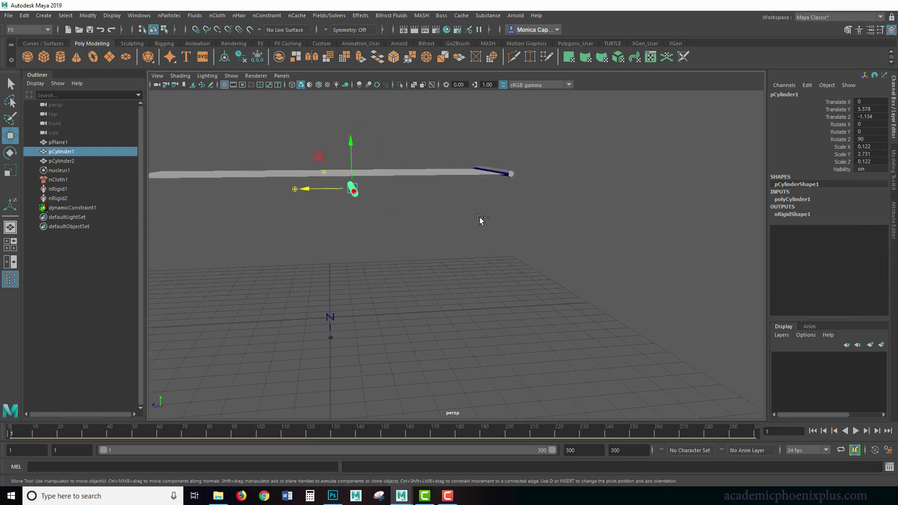
key("ctrl+a")
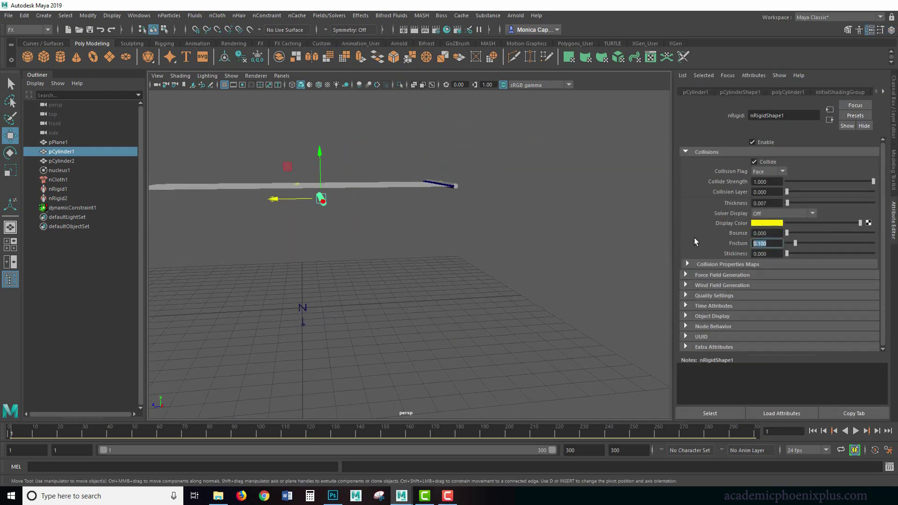
type("100")
key("Return")
left_click(883, 92)
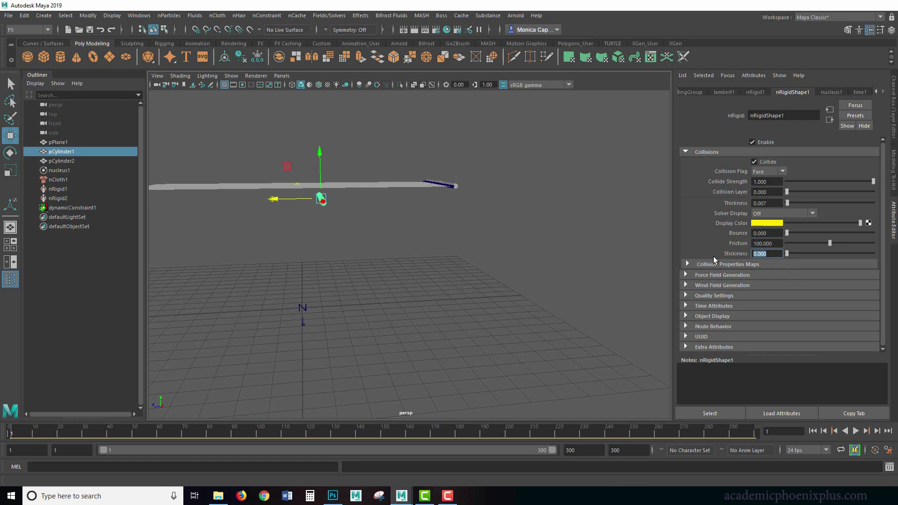
- Select the cloth plane and turn on shape nodes in the Outliner
left_click(378, 185)
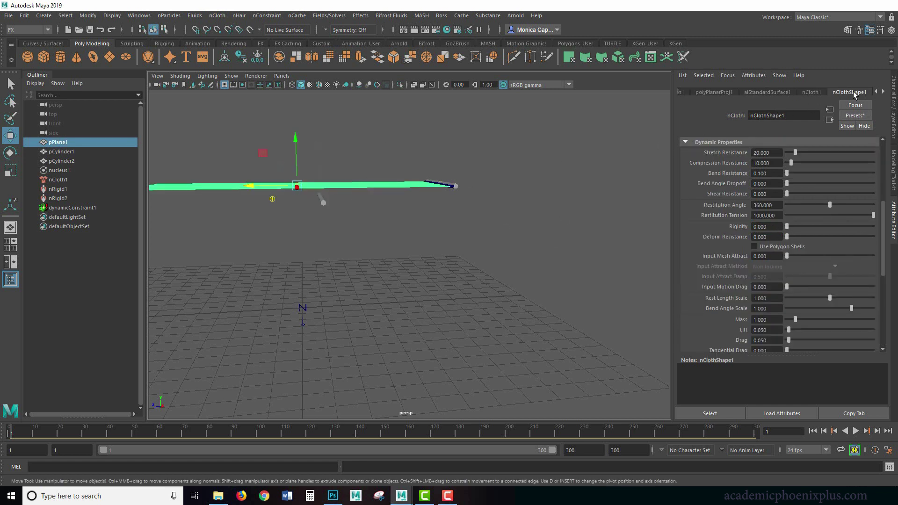
left_click(36, 84)
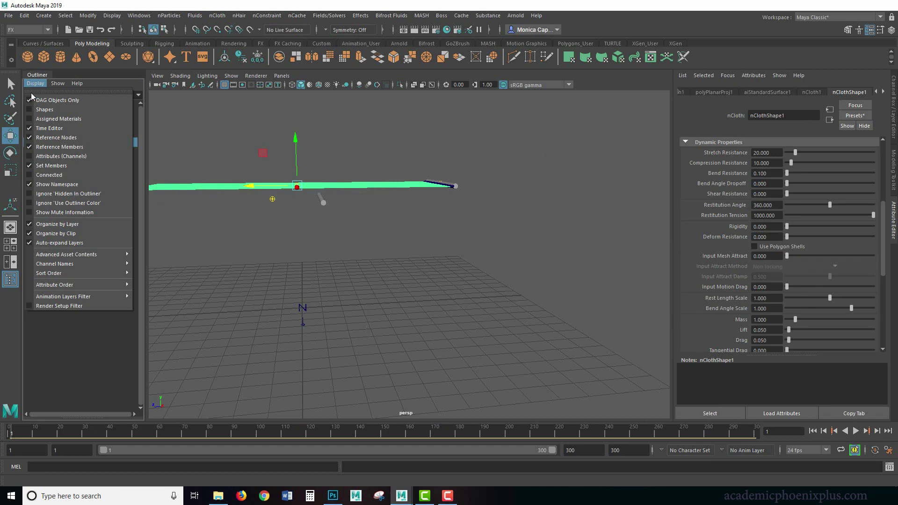
left_click(41, 109)
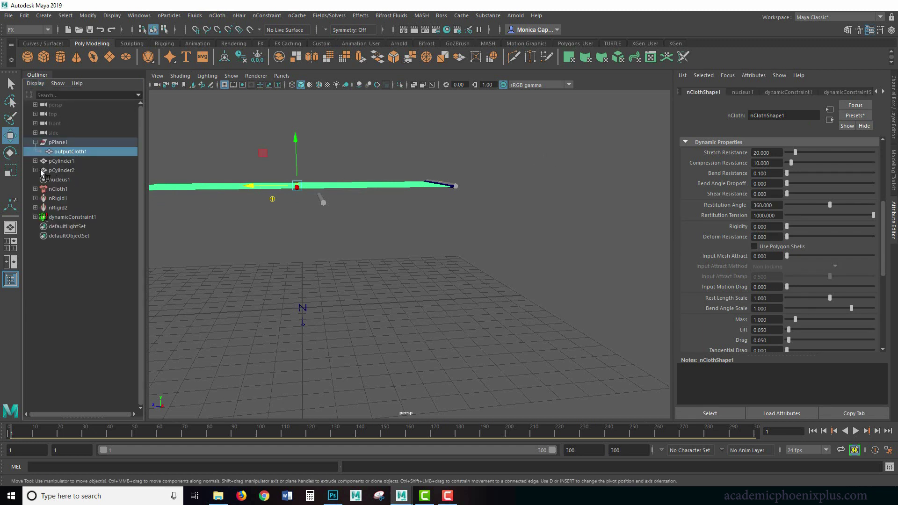
- Review nRigid1 and nRigid2, then set nCloth1's collision Friction to 100
left_click(59, 189)
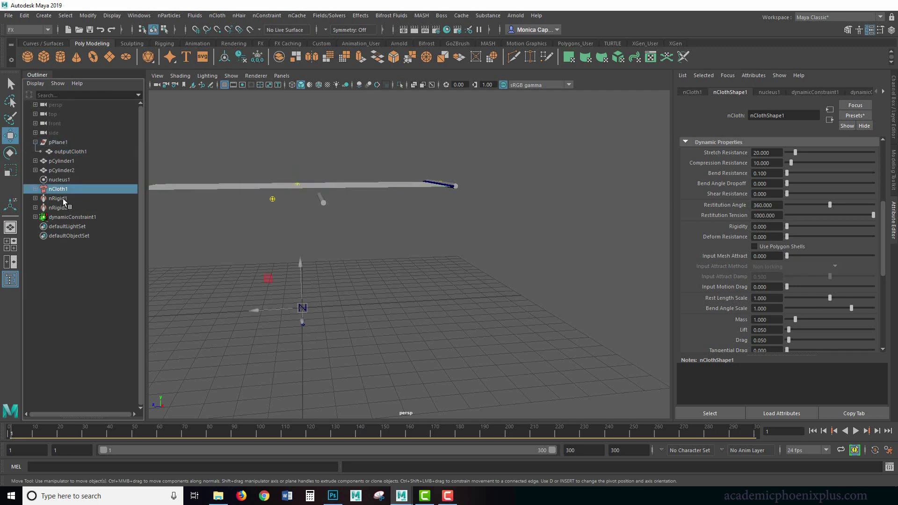
left_click(63, 199)
left_click(62, 208)
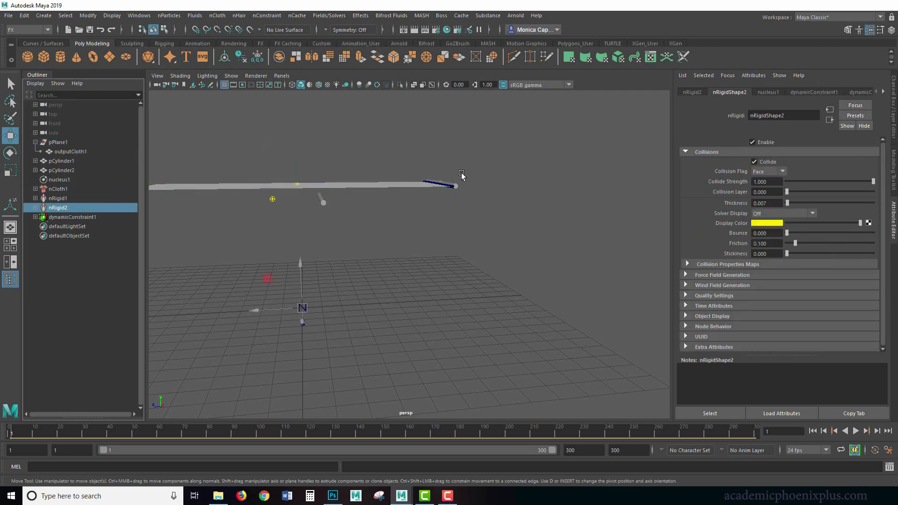
left_click(56, 189)
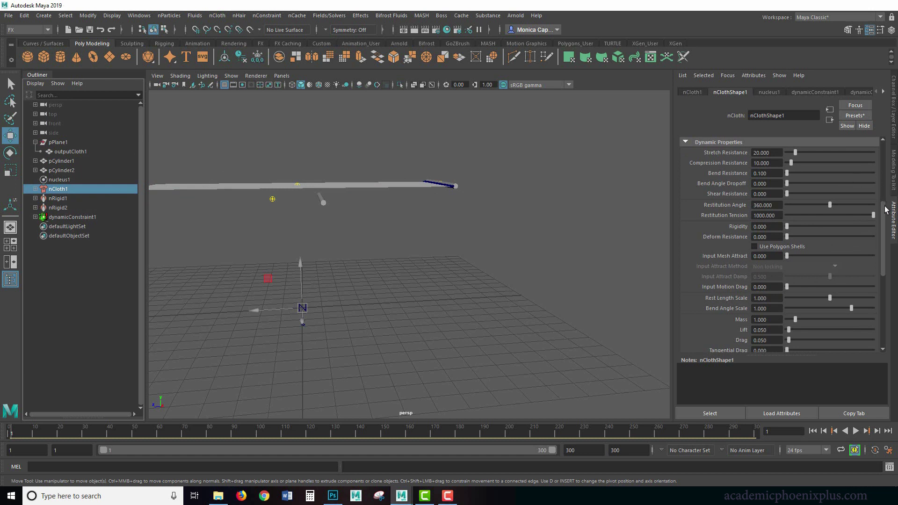
scroll(875, 175, "up", 3)
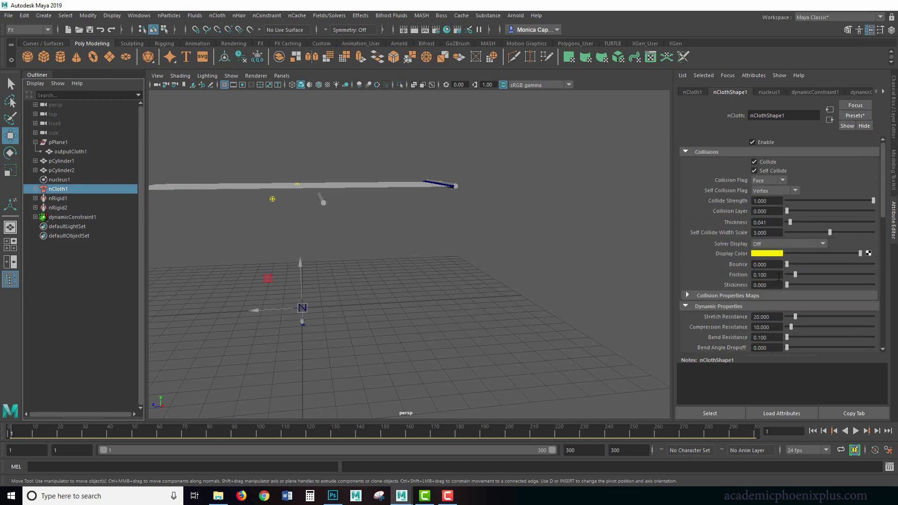
type("100")
key("Return")
- Play the simulation and orbit as the cloth drapes over the pole
left_click(858, 433)
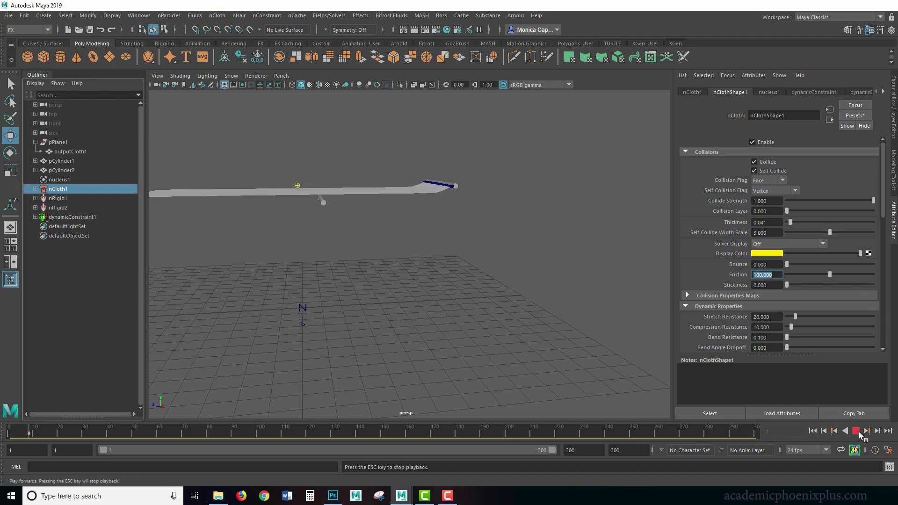
left_click_drag(454, 262, 445, 299, "alt")
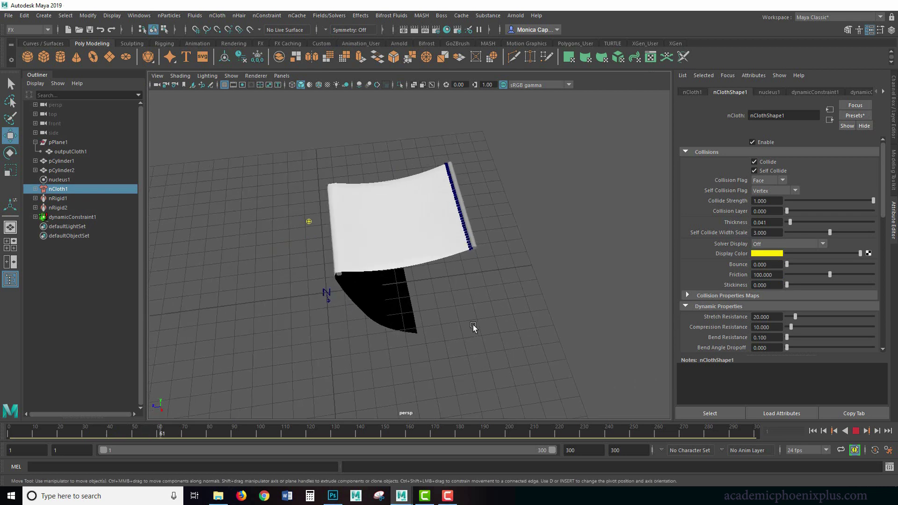
left_click_drag(473, 325, 515, 322, "alt")
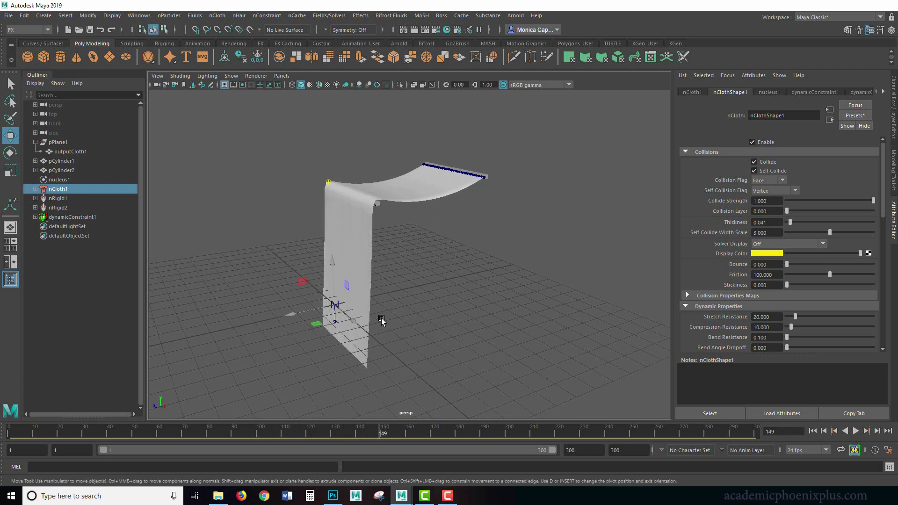
- Turn on textured display to reveal the red banner image, viewing it from several angles
key("6")
mouse_move(453, 285)
left_mouse_down("alt")
mouse_move(491, 285)
mouse_move(444, 283)
left_mouse_up("alt")
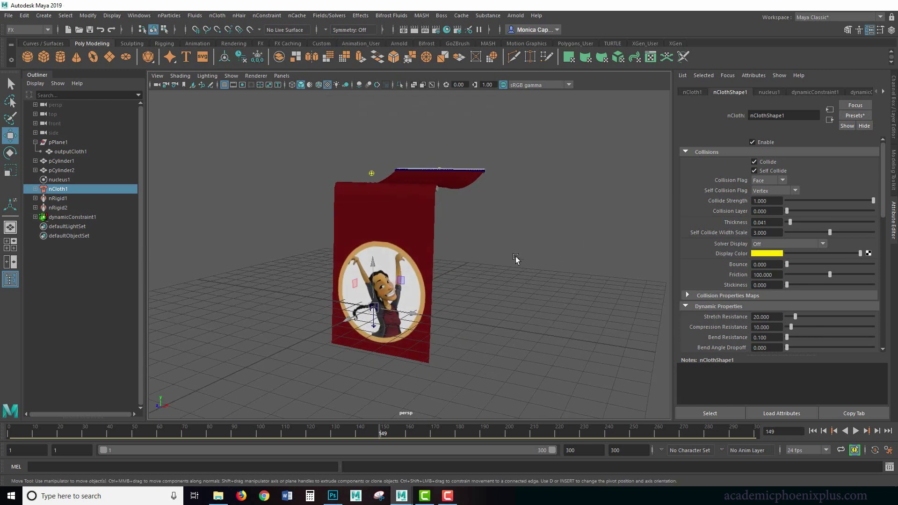
left_click_drag(515, 259, 486, 326, "alt")
left_click_drag(396, 243, 430, 225, "alt")
- Rewind to frame 1 and move the pole pCylinder1 to the left
left_click(815, 432)
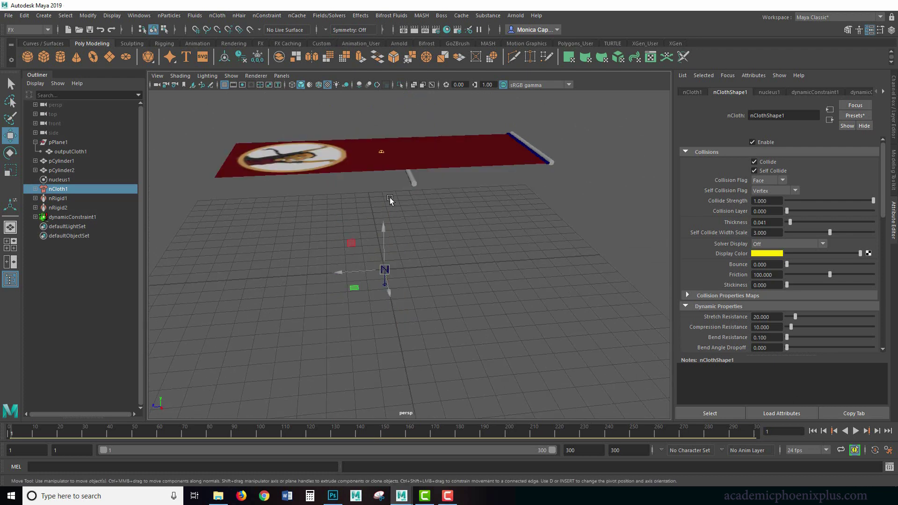
left_click(413, 183)
left_click_drag(362, 169, 330, 167)
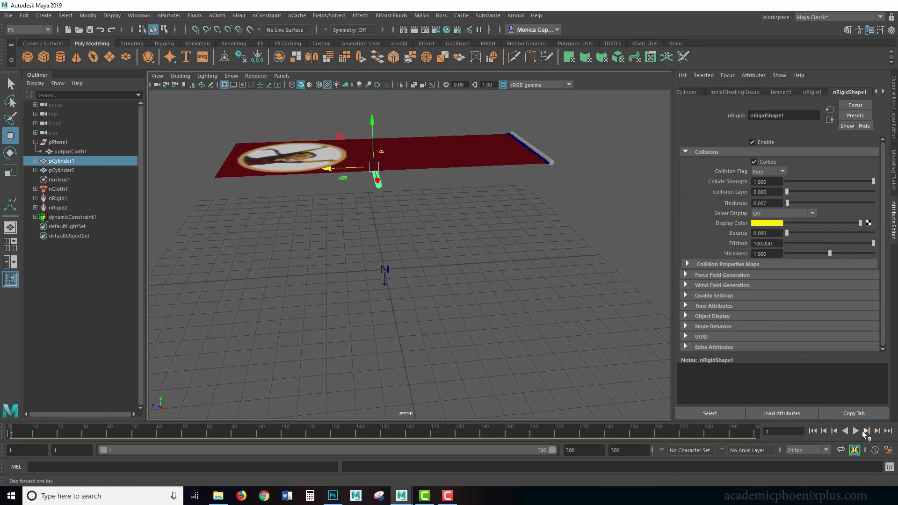
- Play the simulation and zoom in to watch the banner drape over the pole
left_click(856, 431)
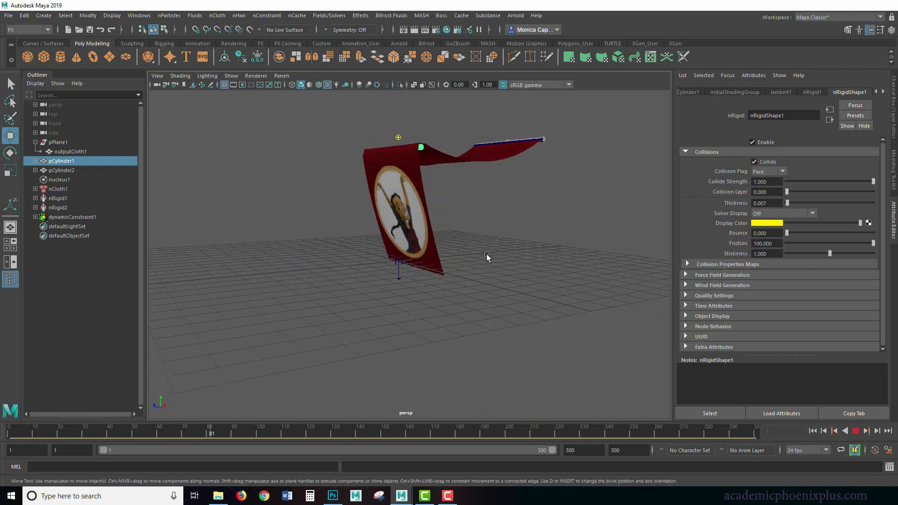
scroll(549, 276, "up", 3)
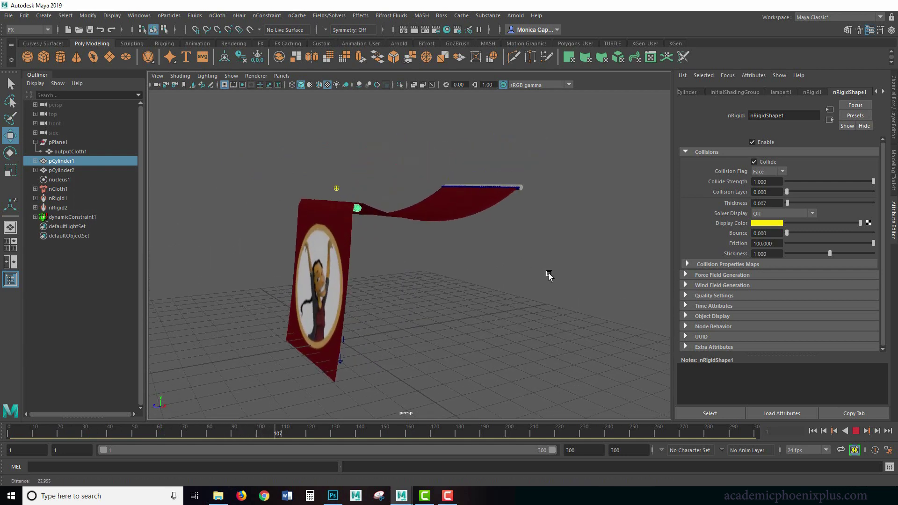
scroll(552, 274, "up", 1)
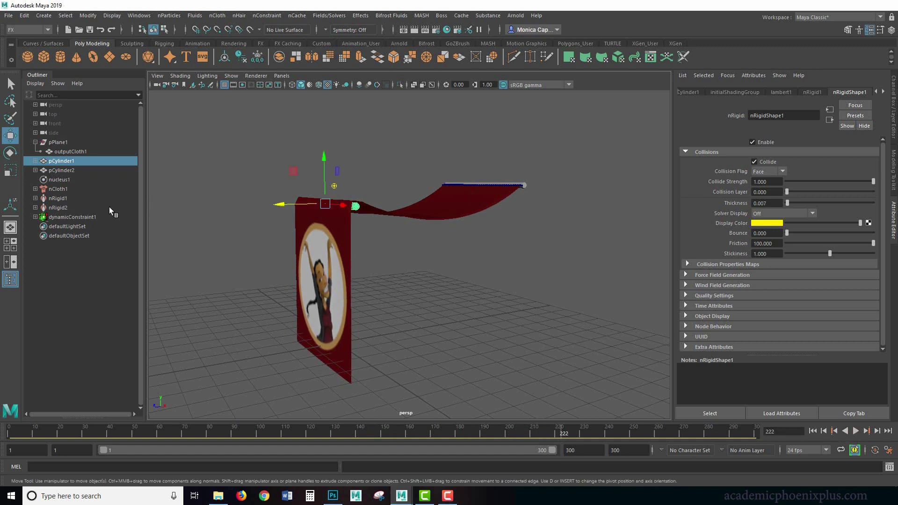
- Set nucleus1's Gravity to -9.8
left_click(68, 179)
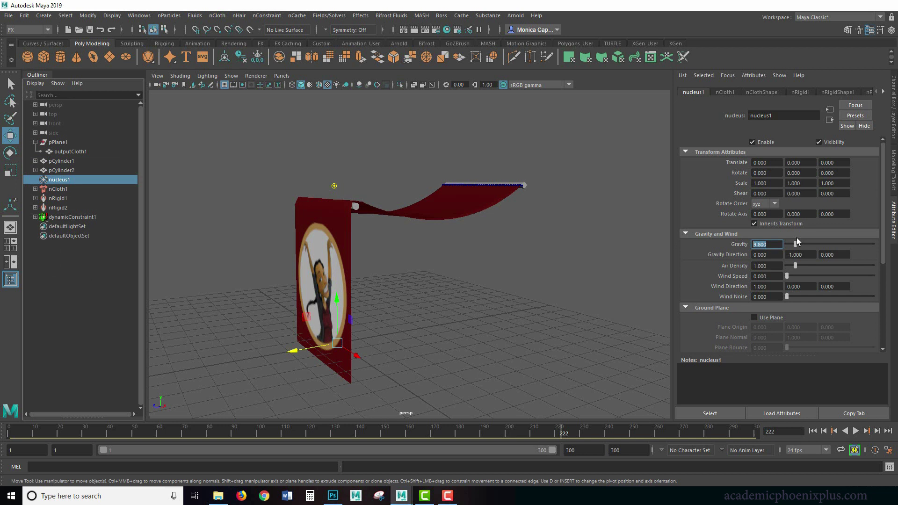
type("-9.8")
key("Return")
- Run the reversed-gravity test, then stop and rewind the banner to frame 1
left_click(814, 432)
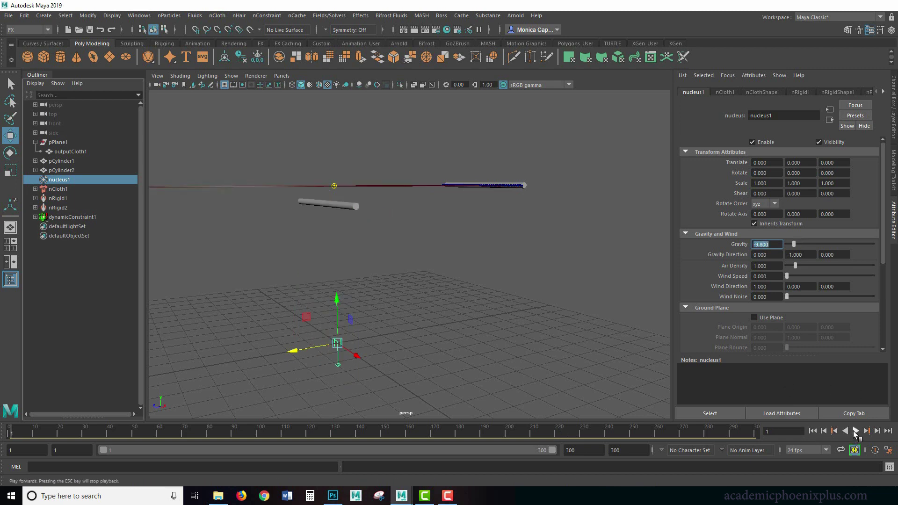
left_click_drag(459, 279, 487, 347, "alt")
left_click(856, 431)
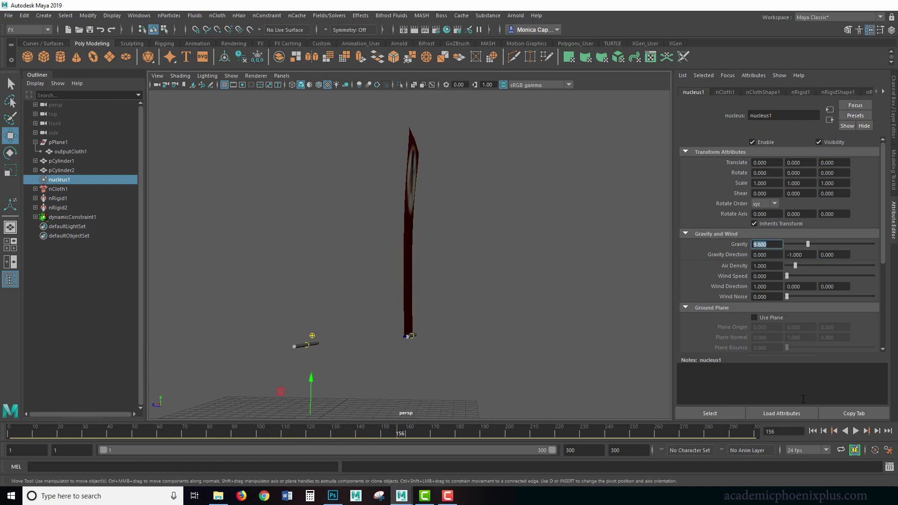
left_click(813, 431)
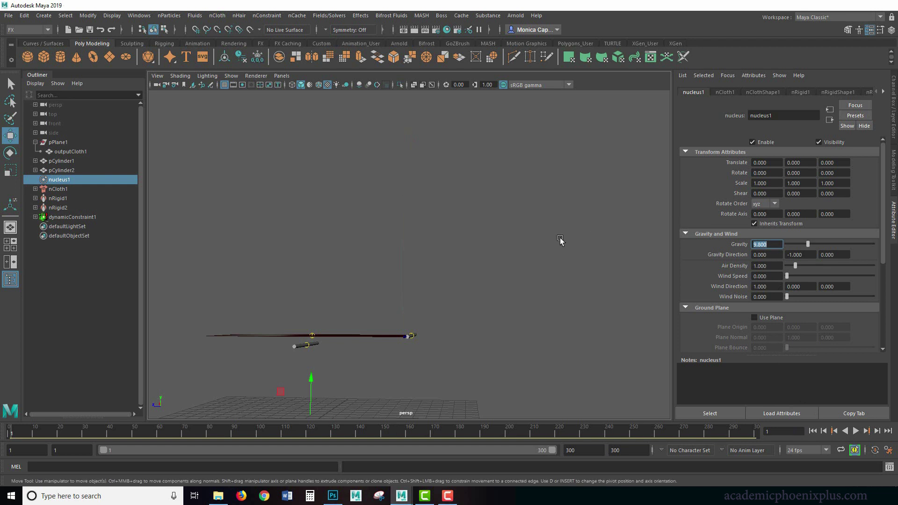
- Play the simulation and raise nucleus1's Wind Speed so the banner blows
left_click_drag(483, 258, 582, 271, "alt")
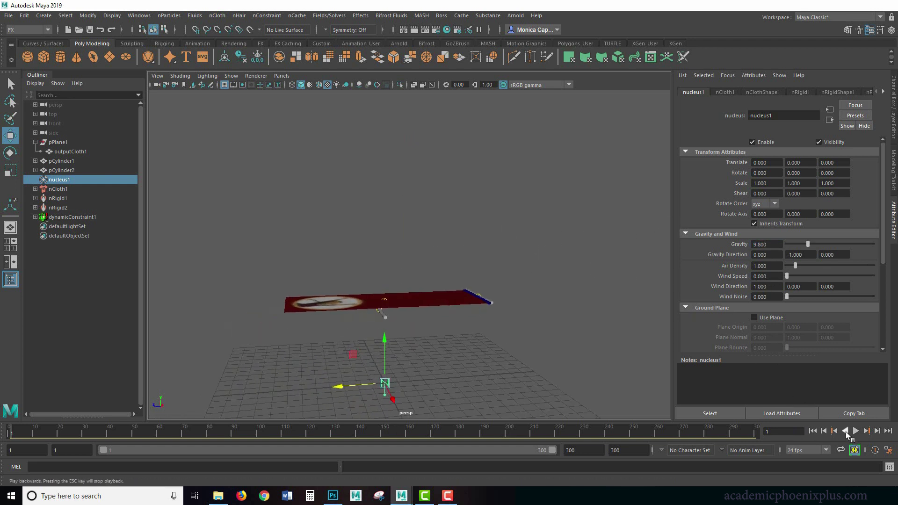
left_click(856, 431)
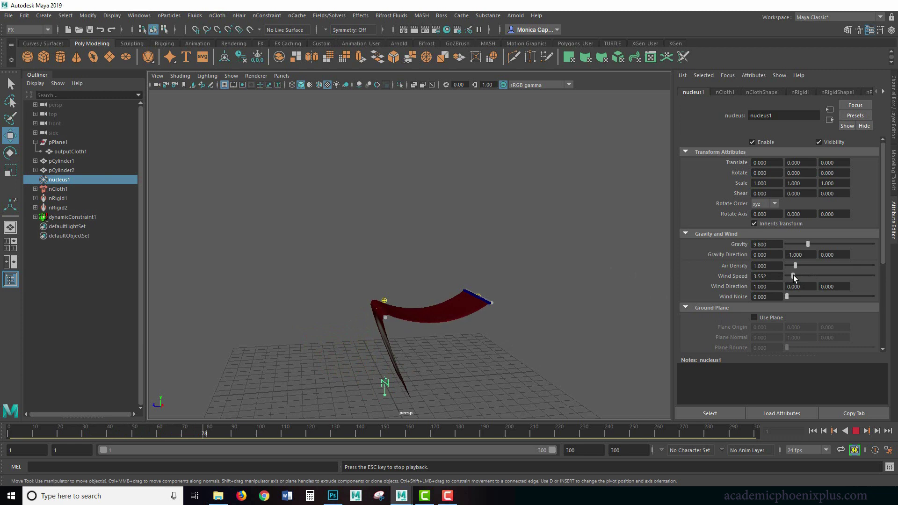
left_click_drag(793, 275, 802, 274)
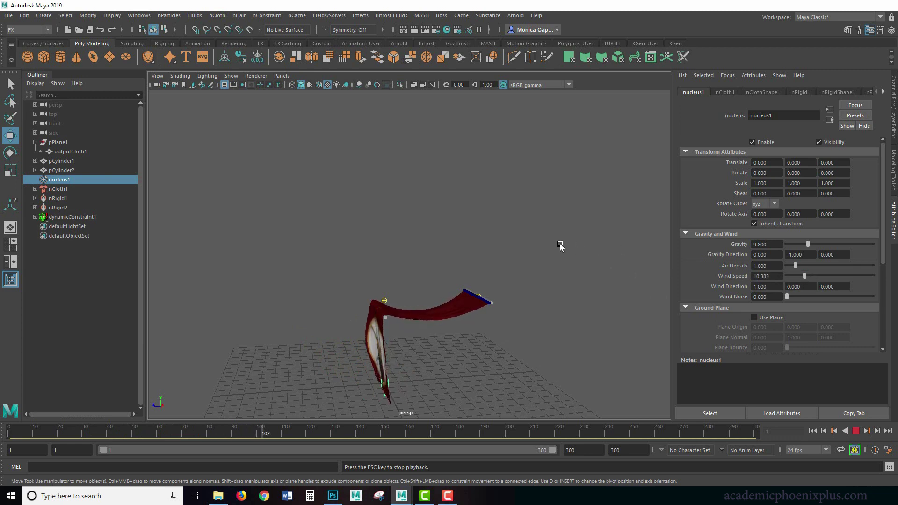
left_click_drag(524, 247, 545, 263, "alt")
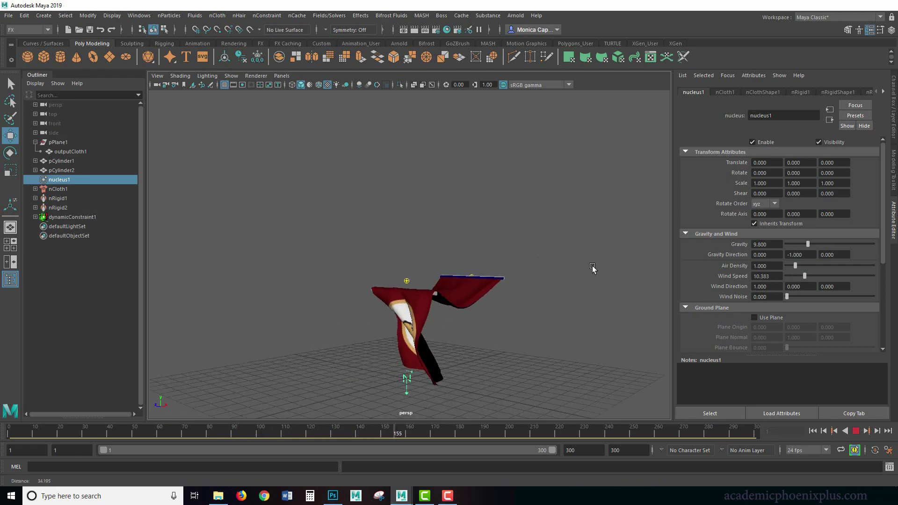
left_click_drag(555, 226, 548, 295, "alt")
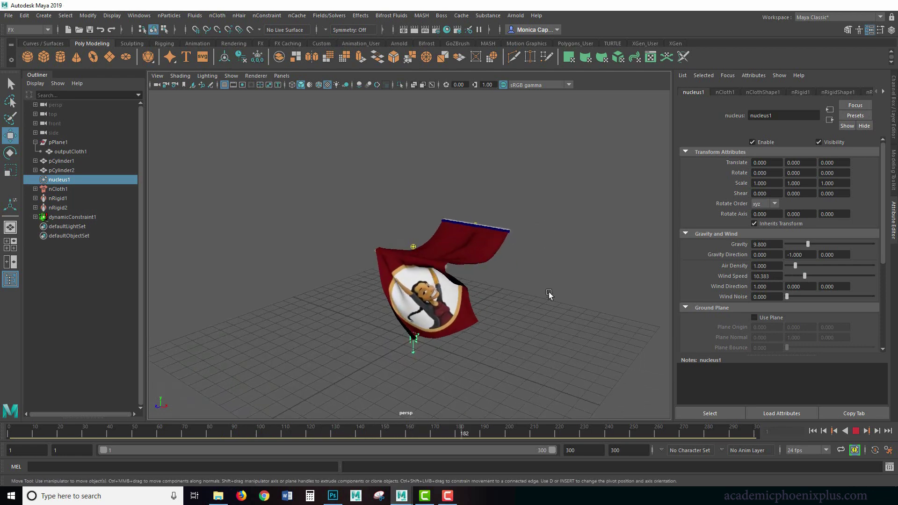
- Set the animation end time to 500 and settle Wind Speed at 7.377 after a 37.158 test
double_click(572, 450)
type("500")
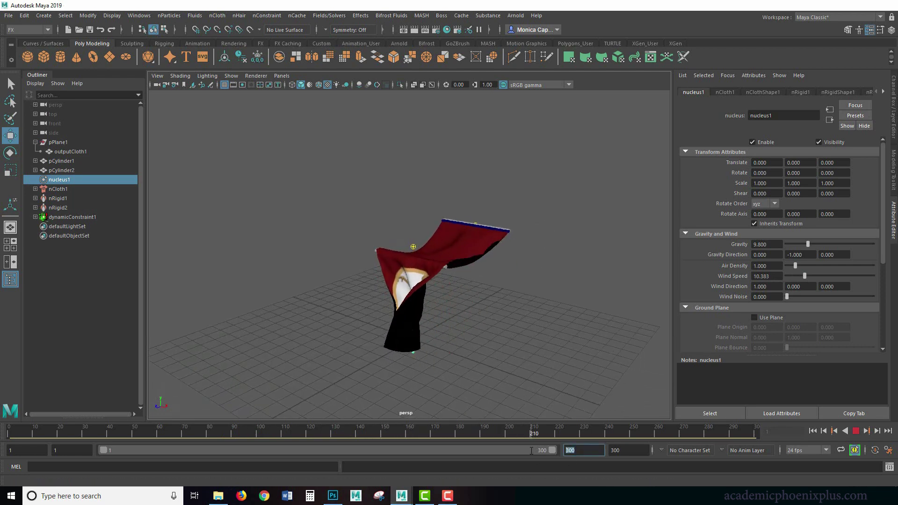
key("Return")
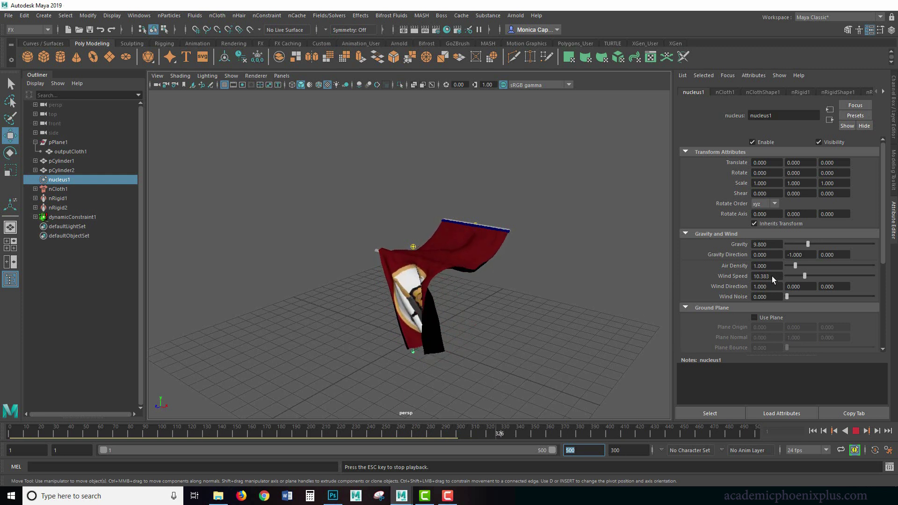
left_click_drag(805, 276, 852, 276)
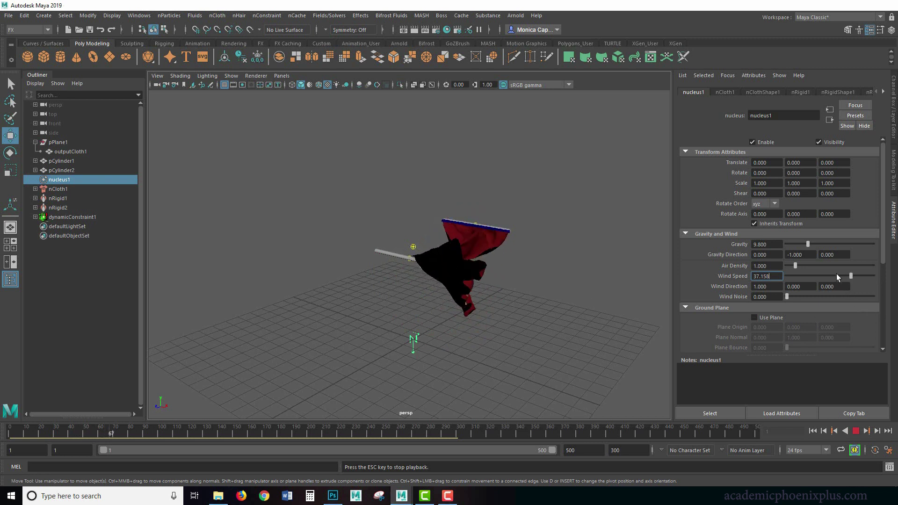
left_click_drag(807, 275, 801, 276)
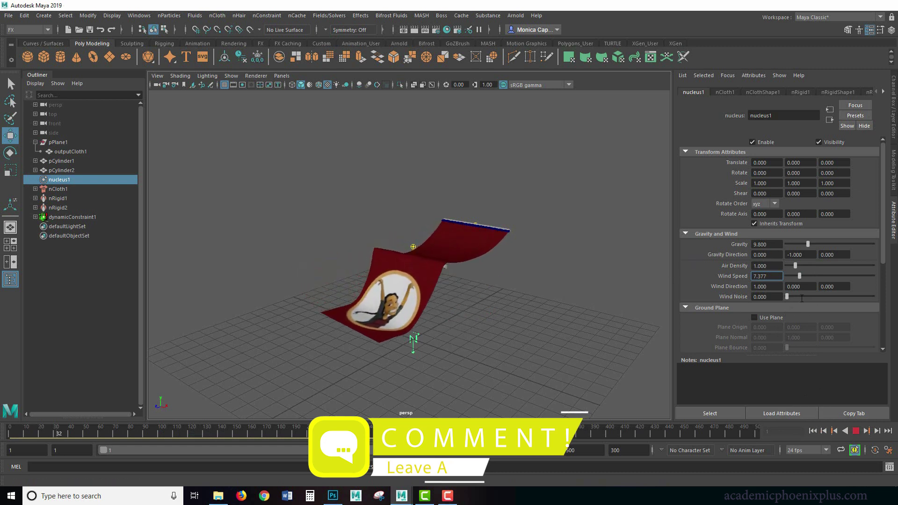
- Test upward wind by setting Wind Direction to 1,1,0 and then 0,1,0
key("Tab")
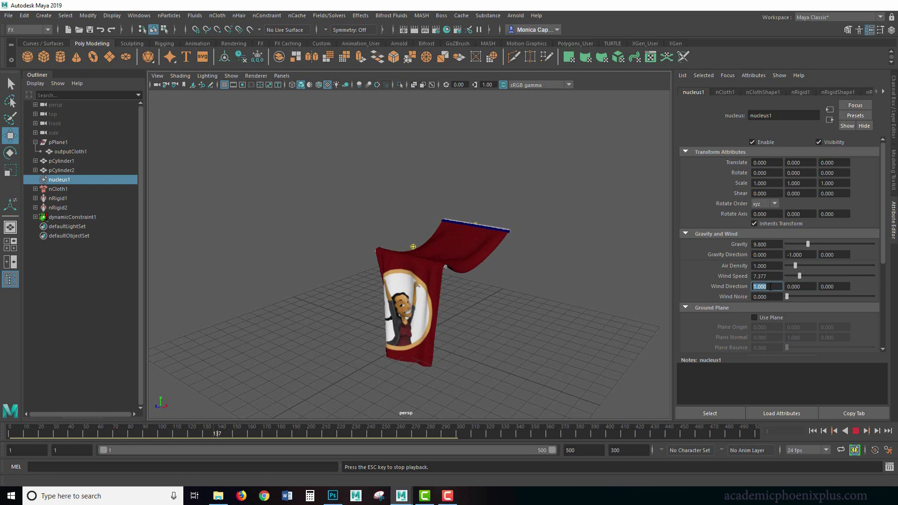
key("Tab")
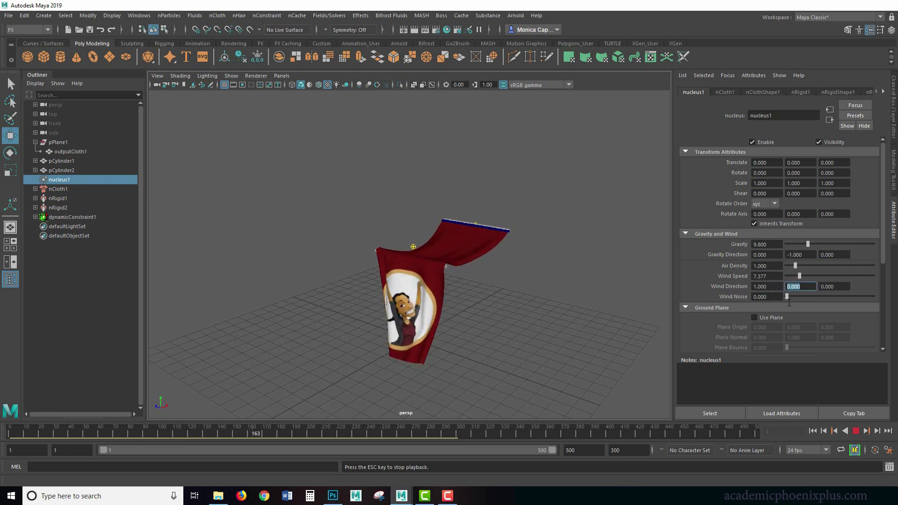
type("1")
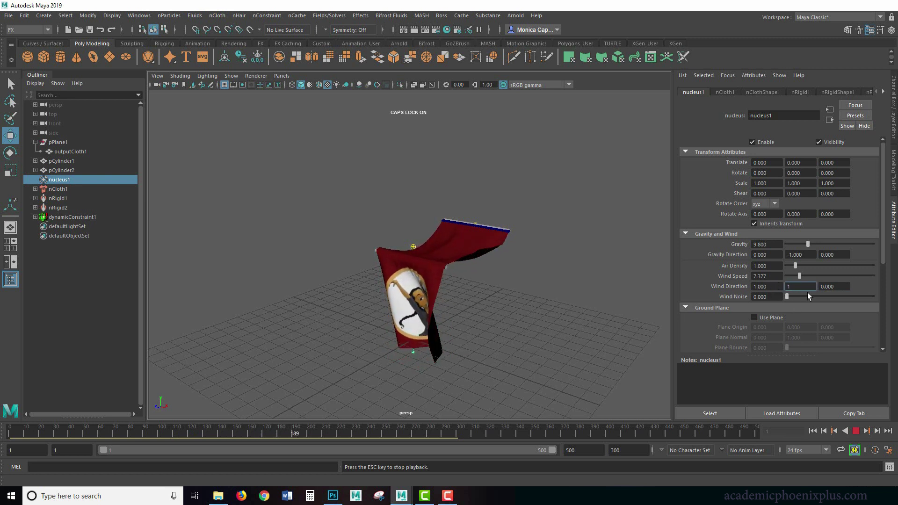
key("Return")
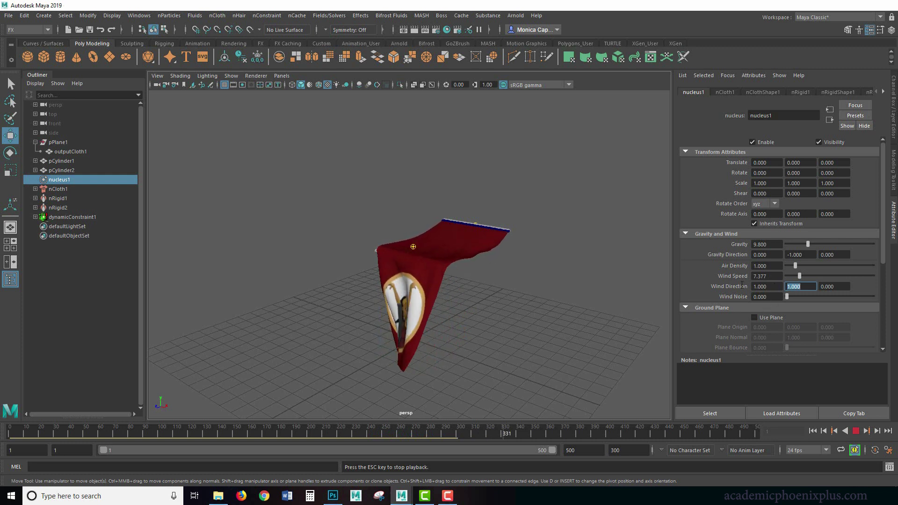
left_click(777, 286)
type("0")
key("Return")
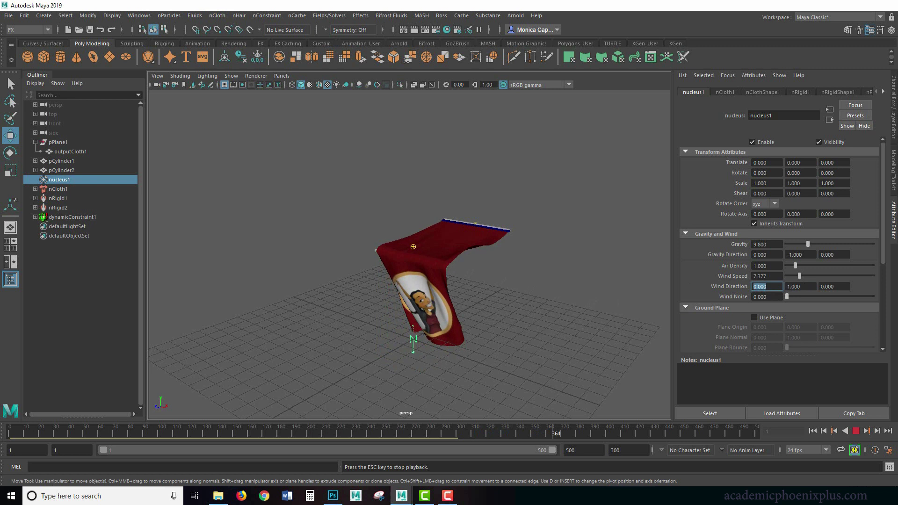
- Set Wind Speed to 5.464 and restore Wind Direction to 1,0,0
left_click_drag(800, 276, 852, 276)
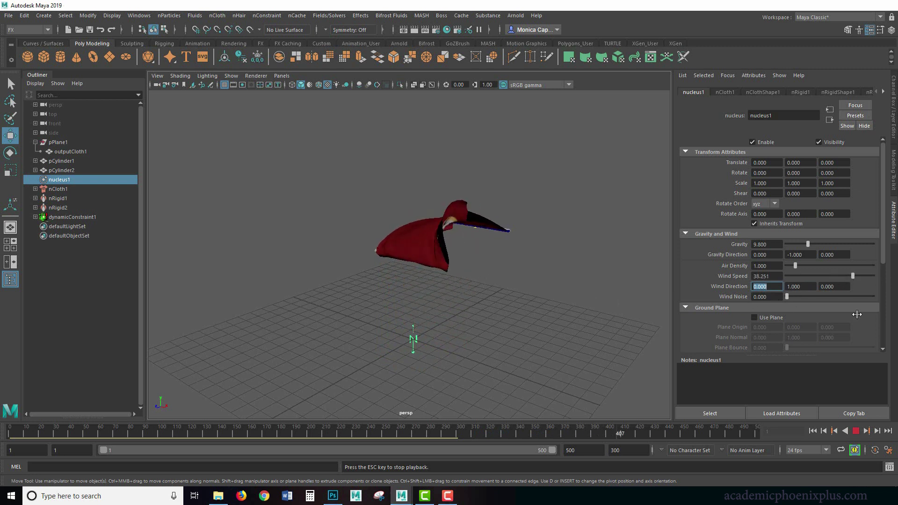
left_click_drag(792, 275, 796, 276)
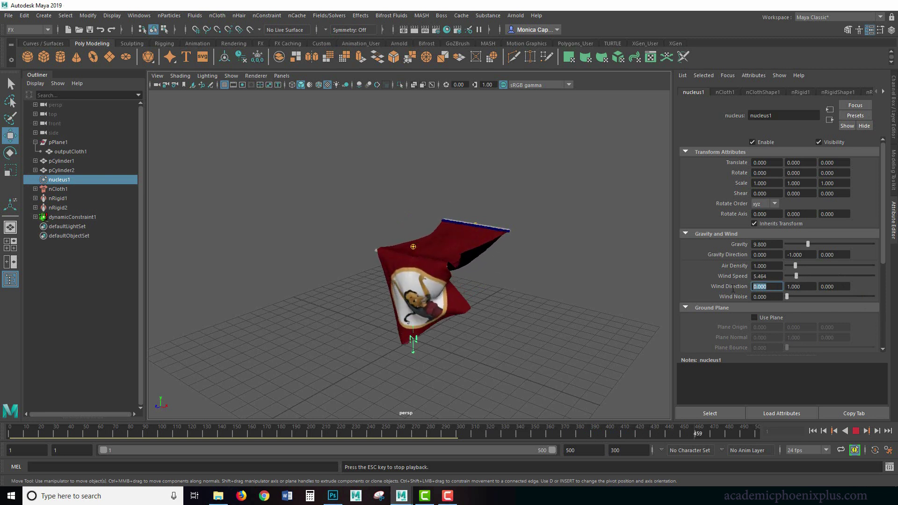
type("1")
key("Tab")
type("0")
key("Tab")
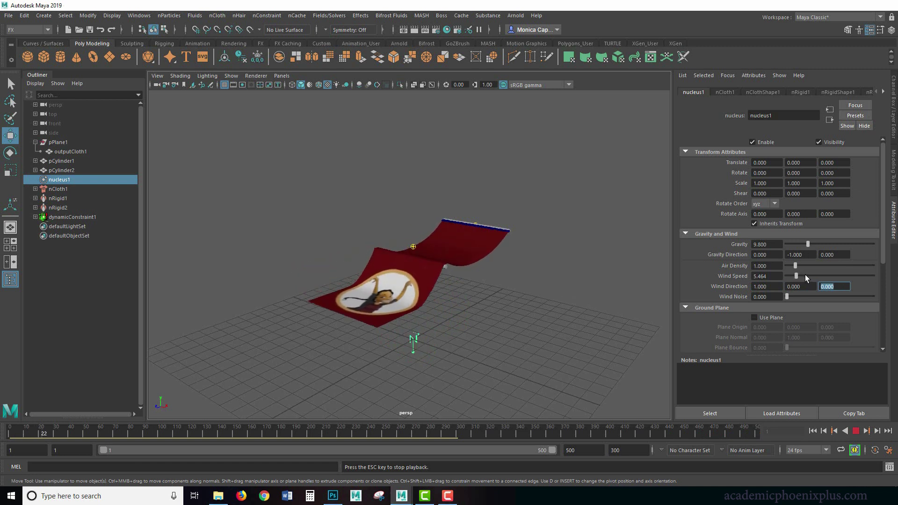
- Raise nucleus1's Wind Speed to 10.383 and set Wind Noise to 0.251
left_click_drag(799, 276, 807, 278)
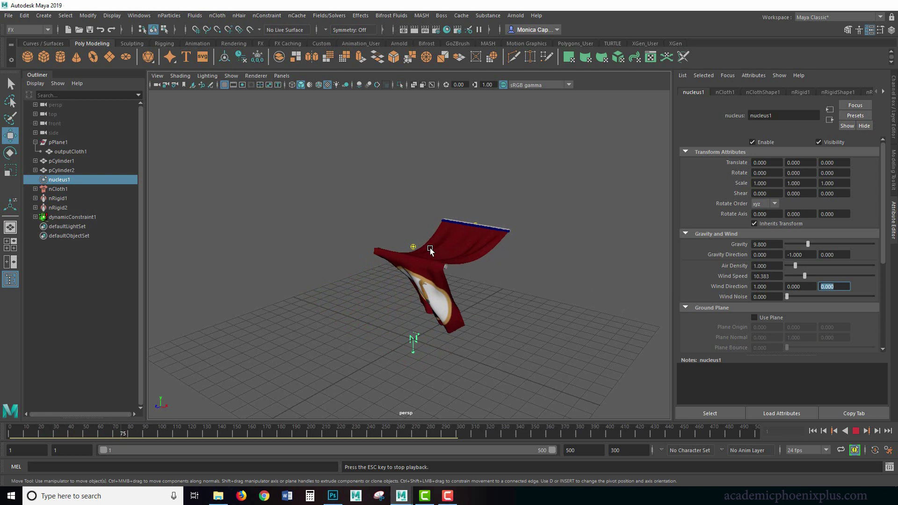
left_click_drag(787, 296, 821, 297)
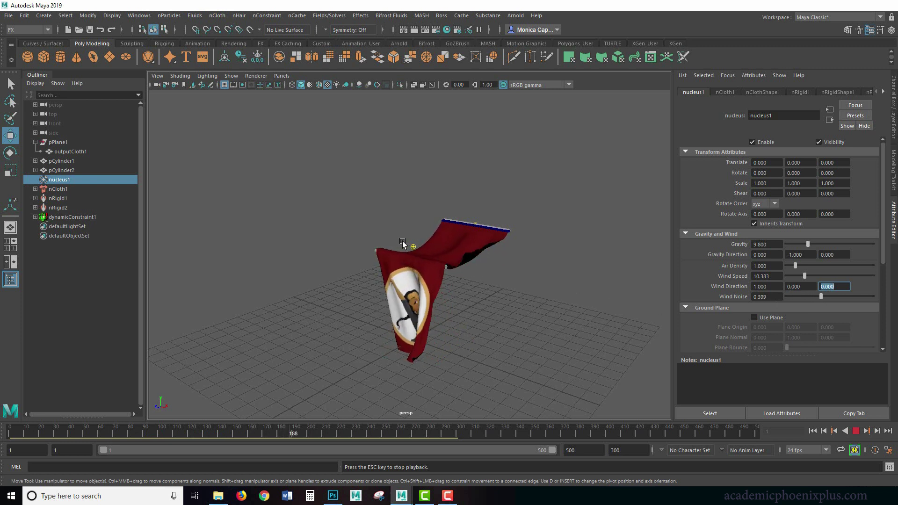
key("ctrl+z")
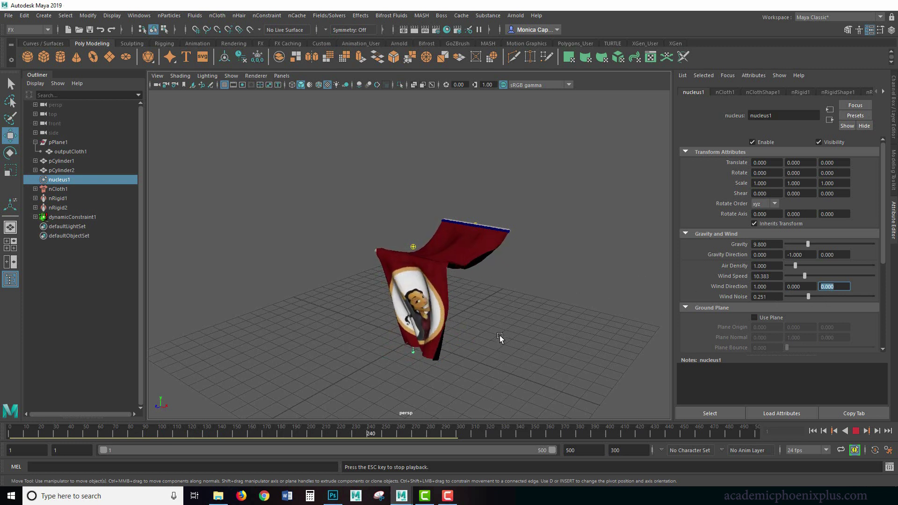
left_click_drag(627, 326, 493, 340, "alt")
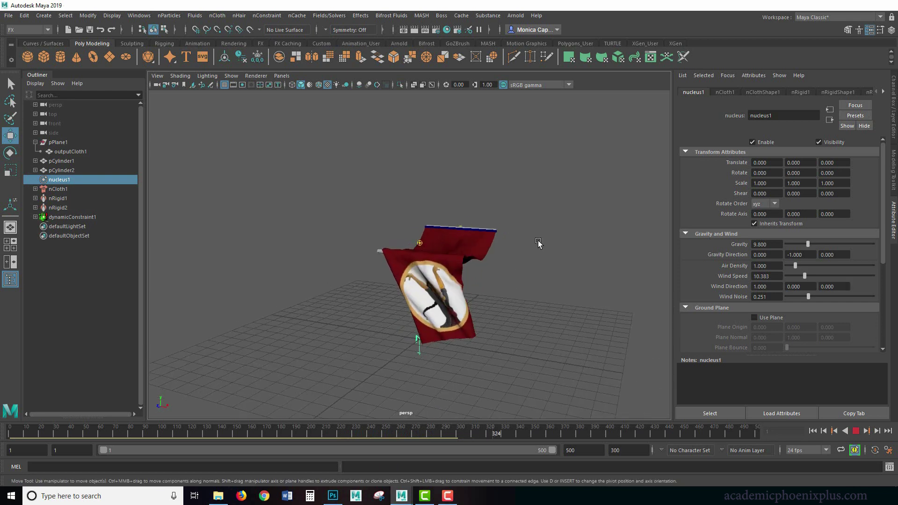
- Dolly in and pan the camera to frame the banner waving in the noisy wind
right_click_drag(586, 281, 635, 313, "alt")
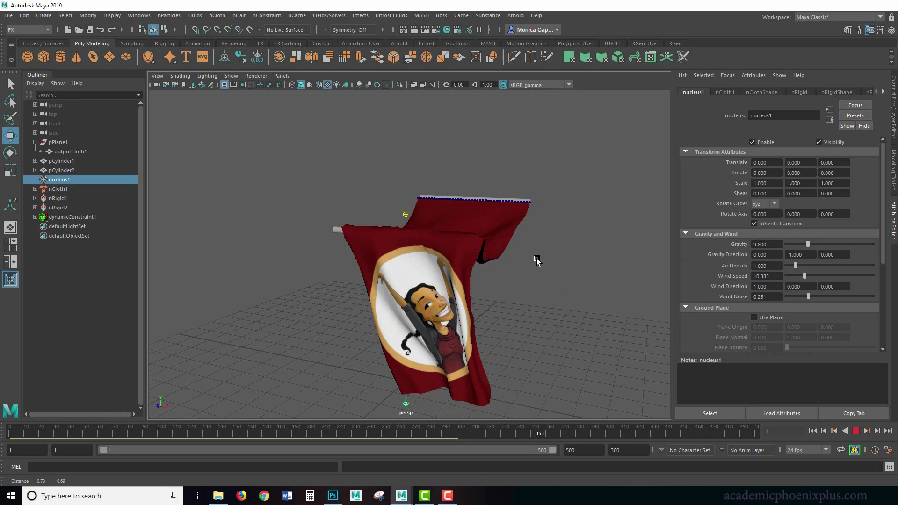
middle_click_drag(537, 260, 494, 225, "alt")
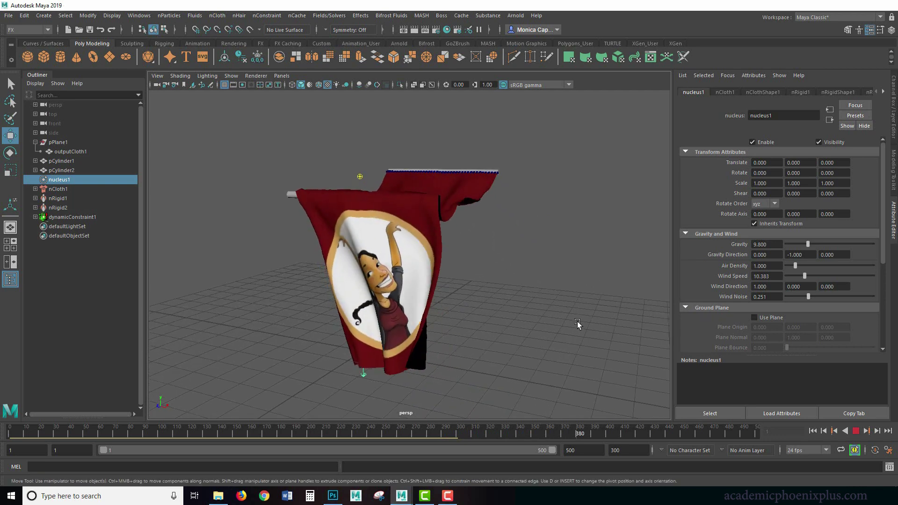